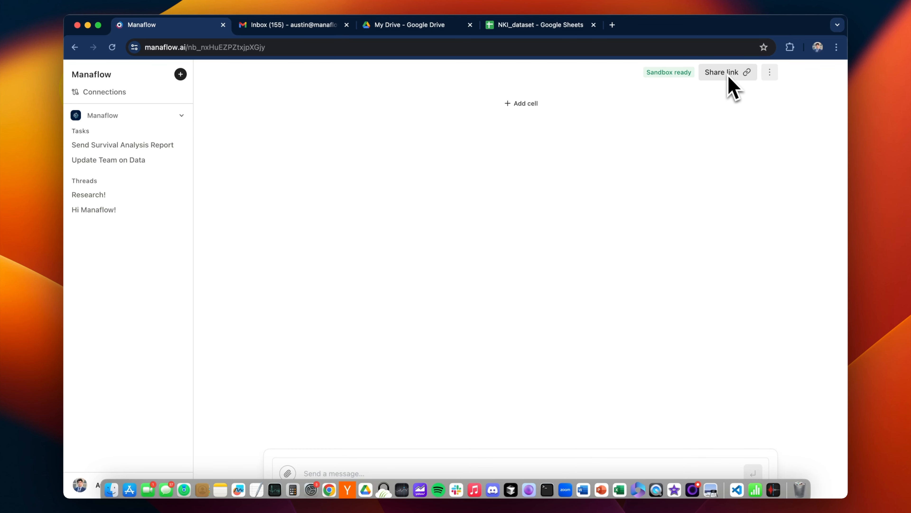
# Glance at the compute and model settings, then copy the NKI_dataset sheet's URL back to Manaflow.
pyautogui.click(770, 72)
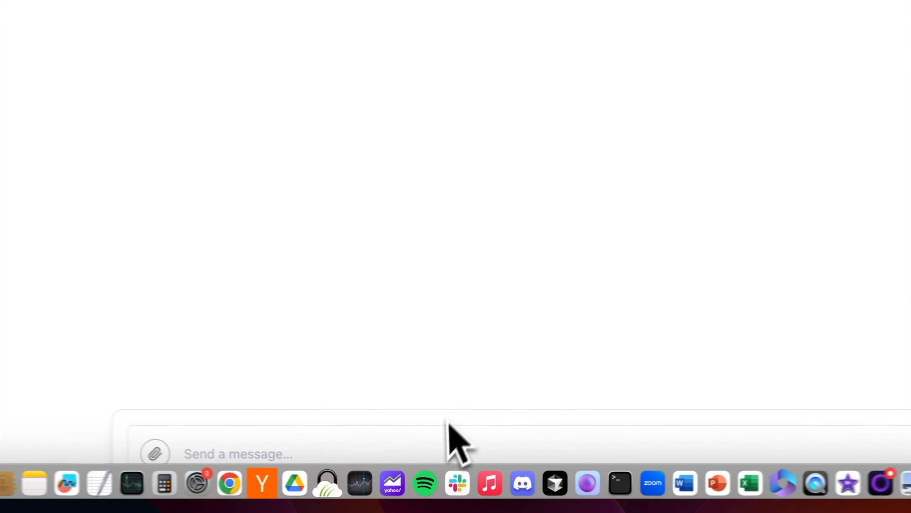
pyautogui.click(446, 465)
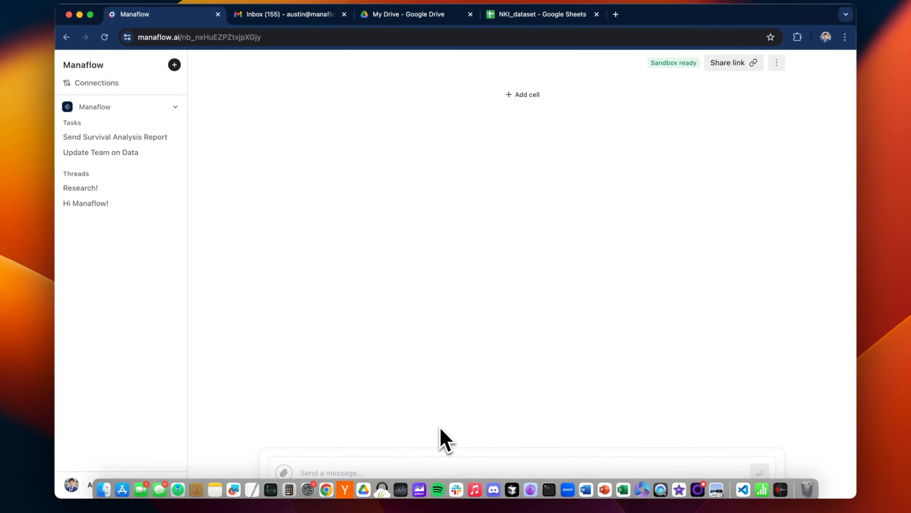
pyautogui.click(537, 16)
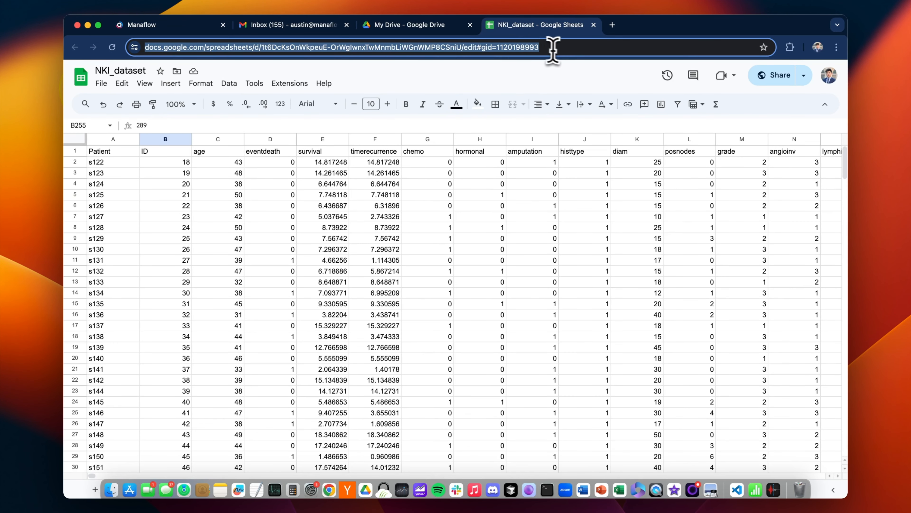
pyautogui.click(562, 50)
pyautogui.press('super+a')
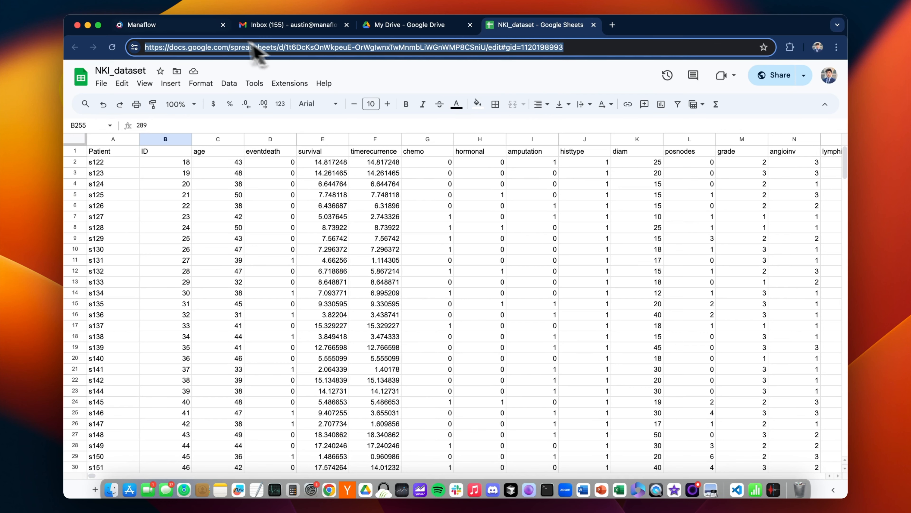
pyautogui.click(188, 30)
# Cancel a local file upload and instead import the NKI_dataset Google Sheet as data.
pyautogui.click(288, 473)
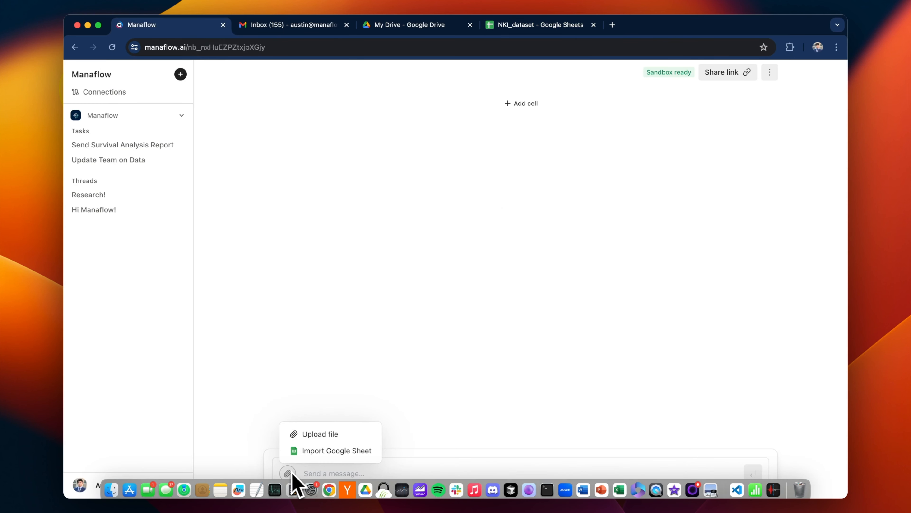
pyautogui.click(297, 435)
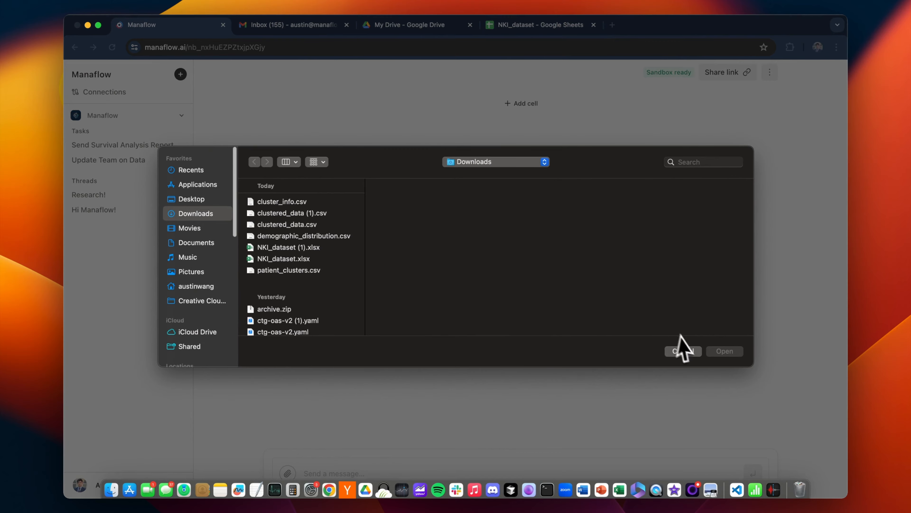
pyautogui.click(678, 348)
pyautogui.click(290, 474)
pyautogui.click(296, 449)
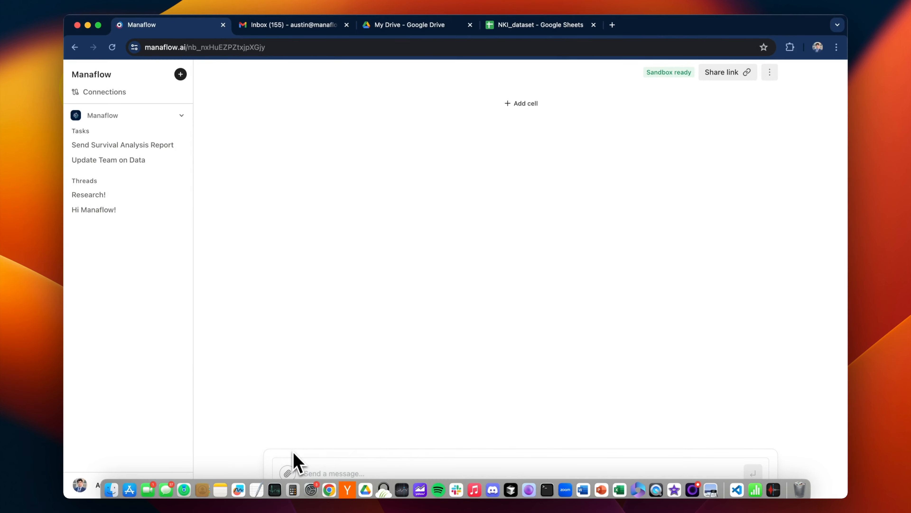
pyautogui.click(254, 264)
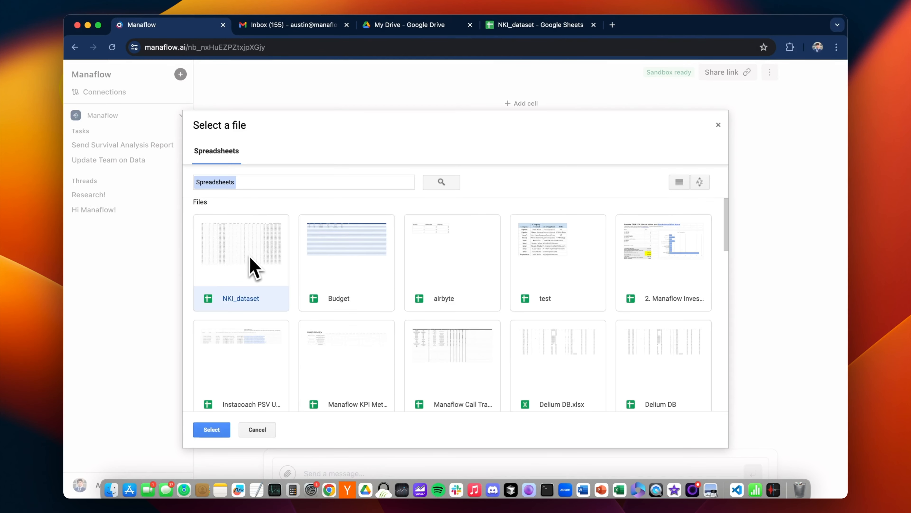
pyautogui.click(215, 433)
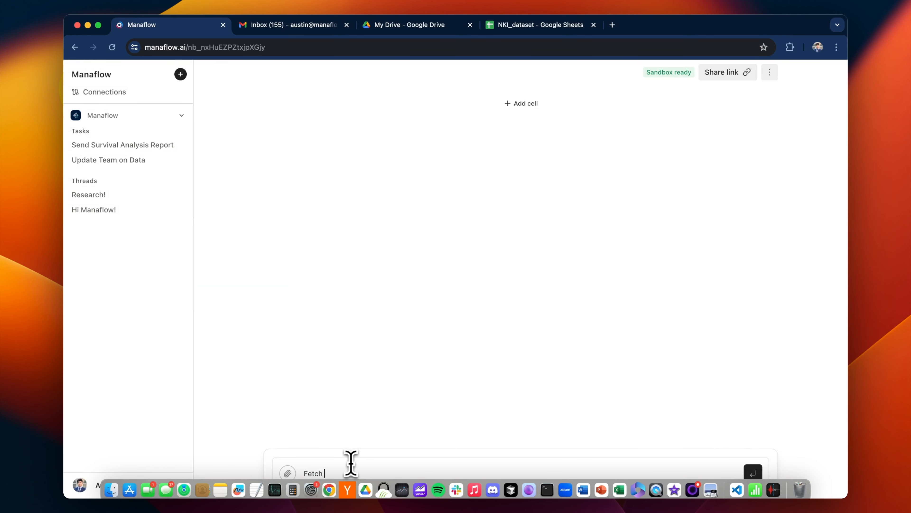
# Paste the sheet URL and send a request to fetch it as a CSV file and analyze it.
pyautogui.press('cmd+v')
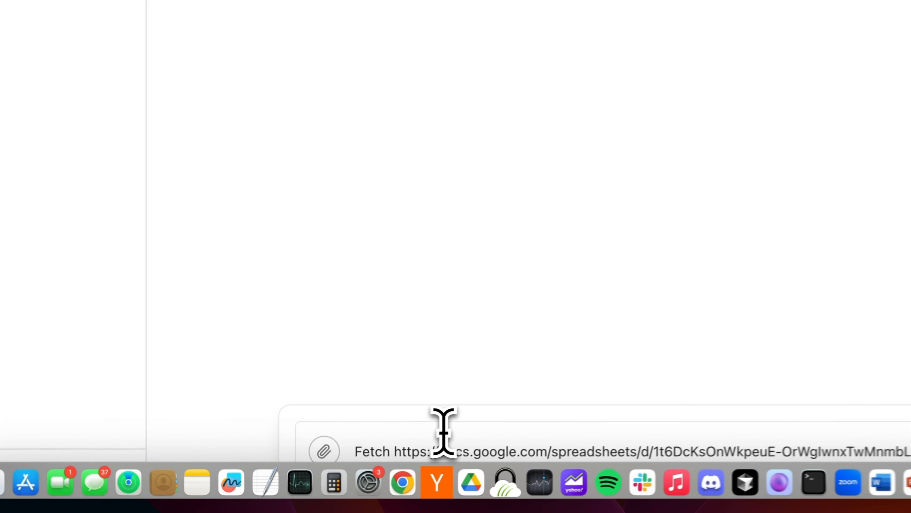
pyautogui.write('csv file and analyze it for me.')
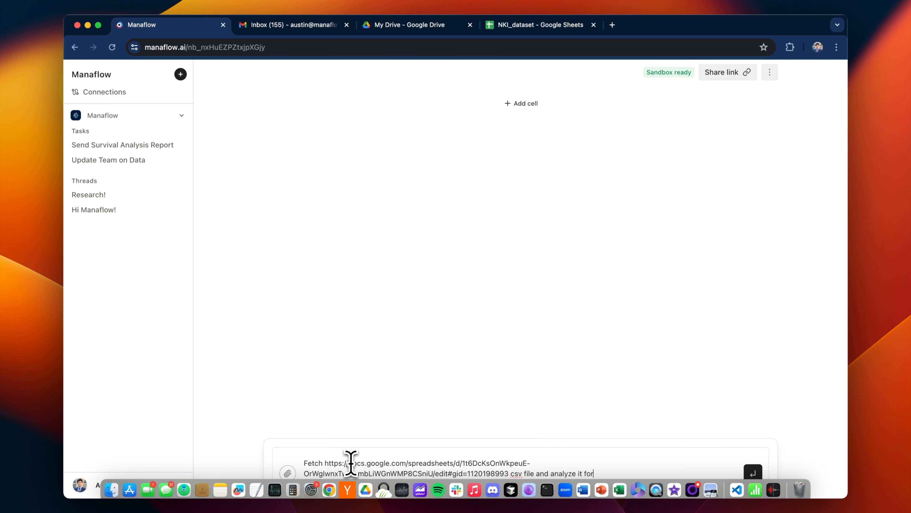
pyautogui.press('Return')
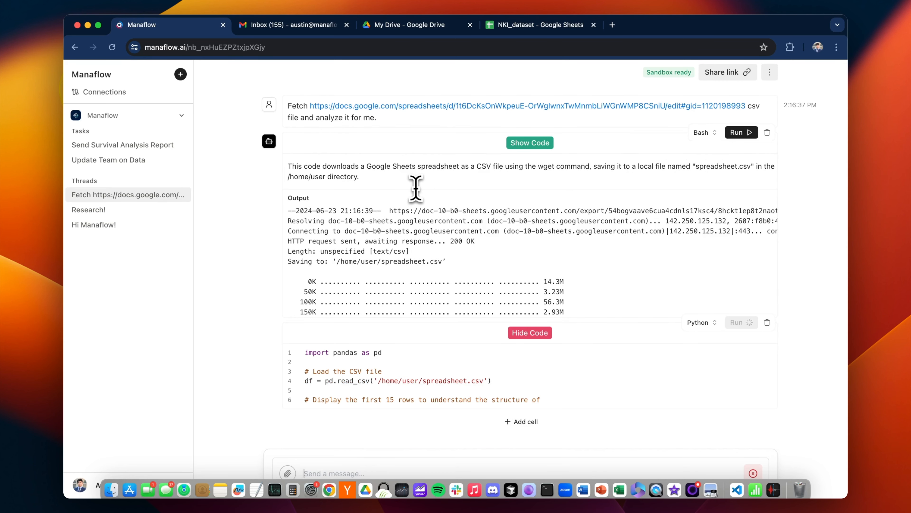
# Inspect the pandas code loading spreadsheet.csv, then read the 15-row summary and four analysis suggestions.
pyautogui.scroll(-5, 444, 206)
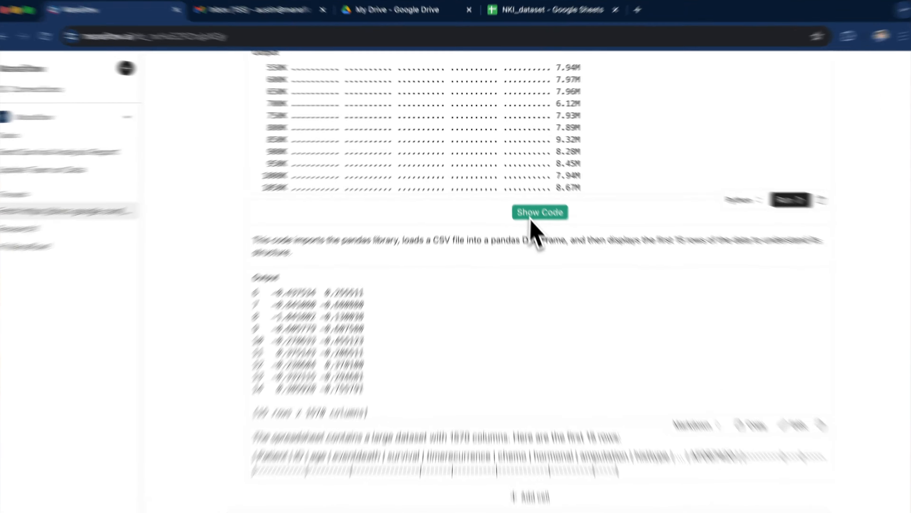
pyautogui.click(528, 197)
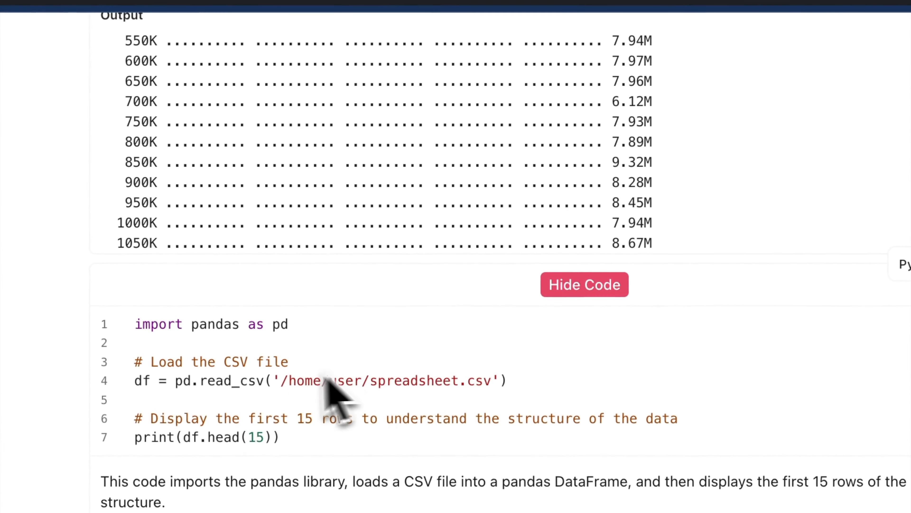
pyautogui.scroll(-4, 458, 361)
pyautogui.click(580, 152)
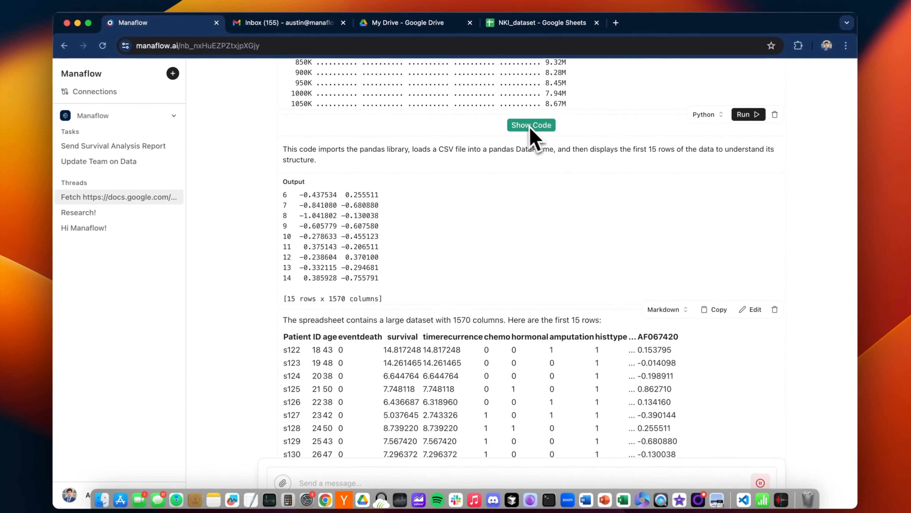
pyautogui.scroll(-5, 534, 172)
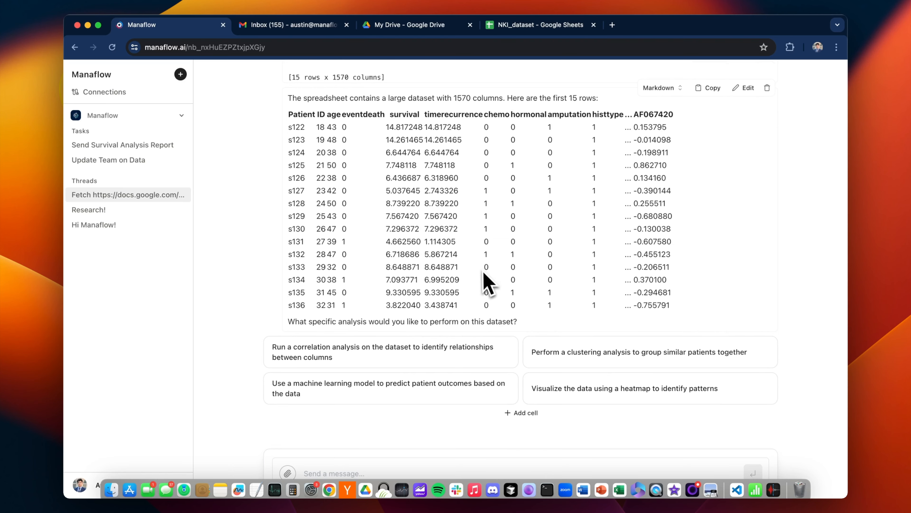
pyautogui.scroll(-2, 502, 290)
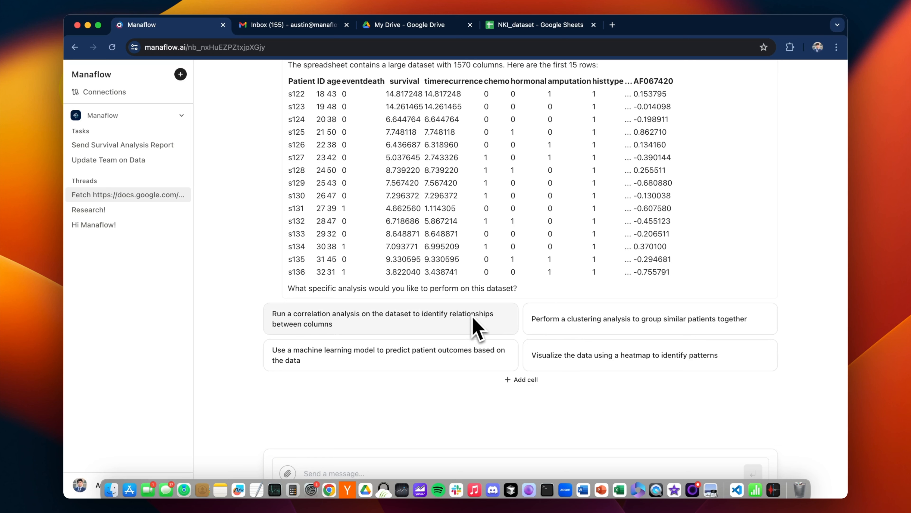
# Run the KMeans clustering suggestion, review the elbow plot, and download clustered_patients.csv.
pyautogui.click(577, 324)
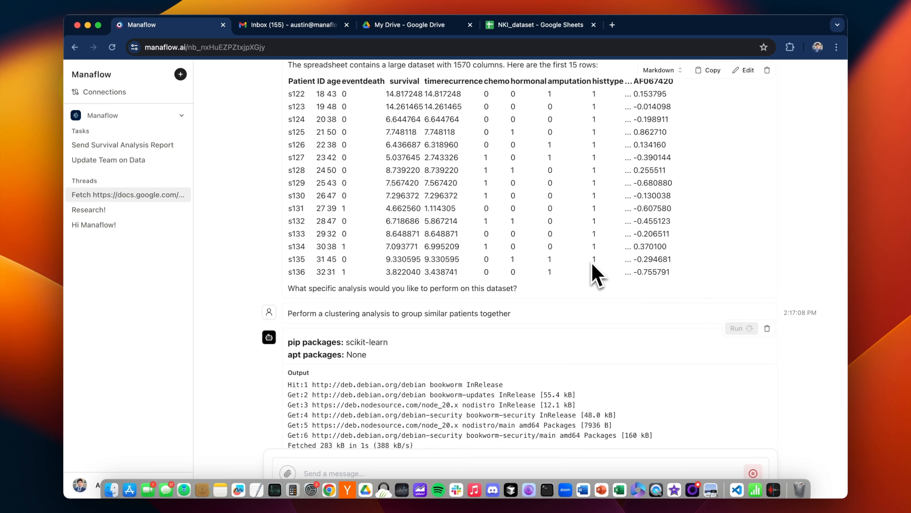
pyautogui.scroll(2, 596, 276)
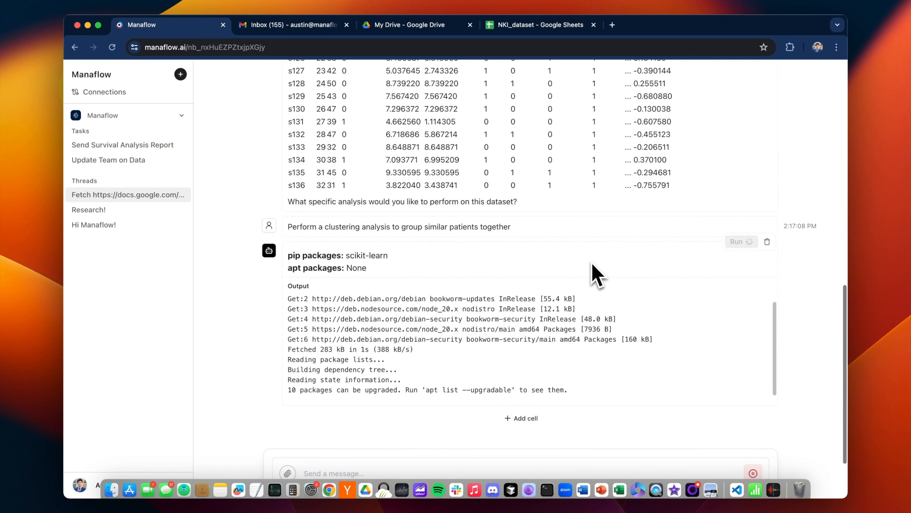
pyautogui.scroll(-1, 596, 277)
pyautogui.scroll(7, 596, 276)
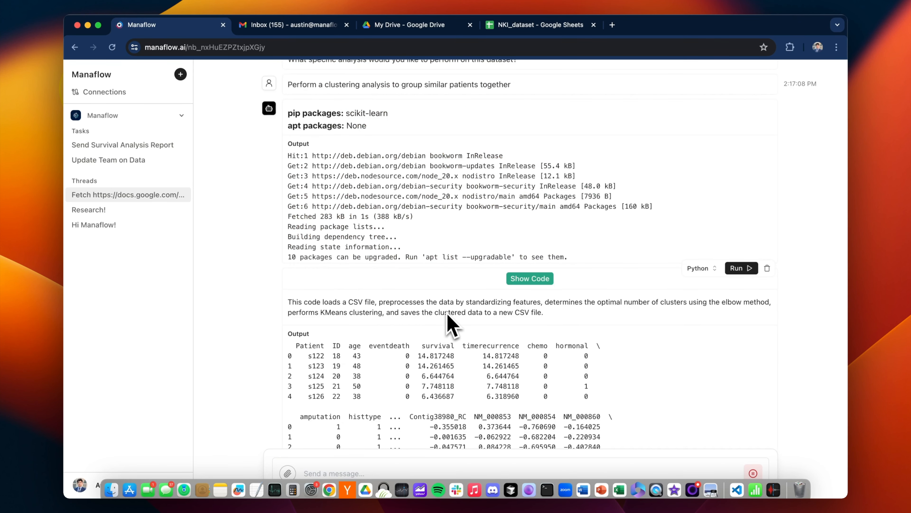
pyautogui.scroll(4, 448, 316)
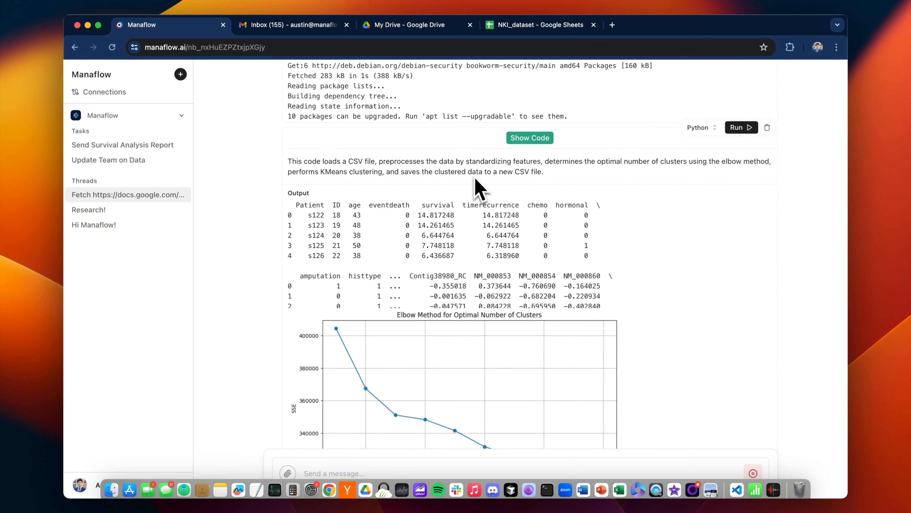
pyautogui.scroll(-10, 476, 180)
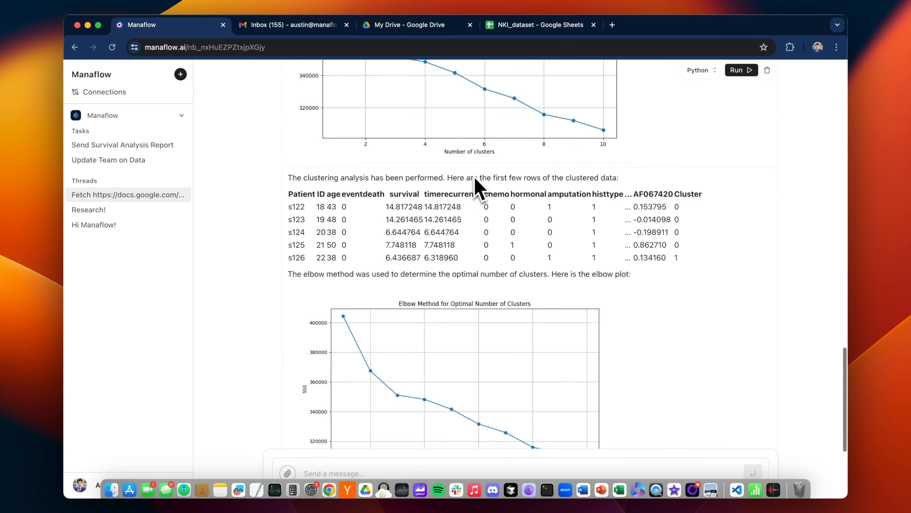
pyautogui.scroll(-3, 476, 183)
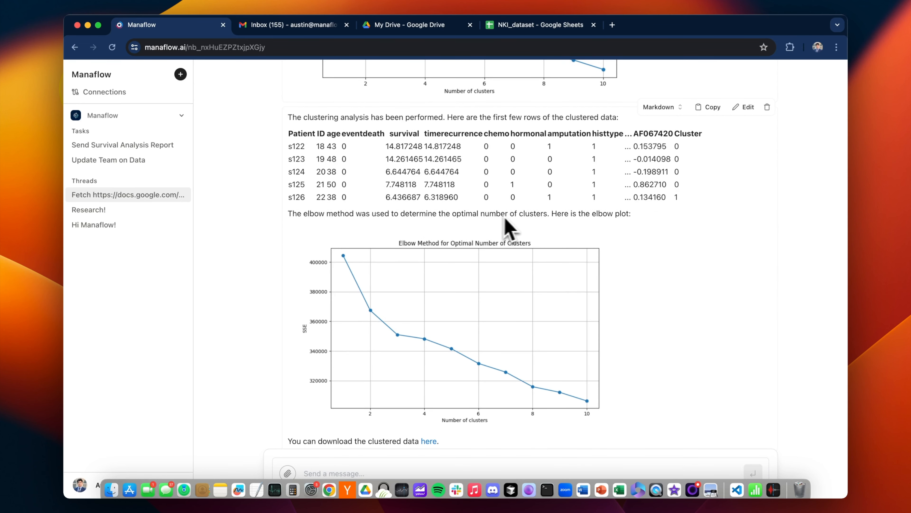
pyautogui.scroll(-4, 578, 230)
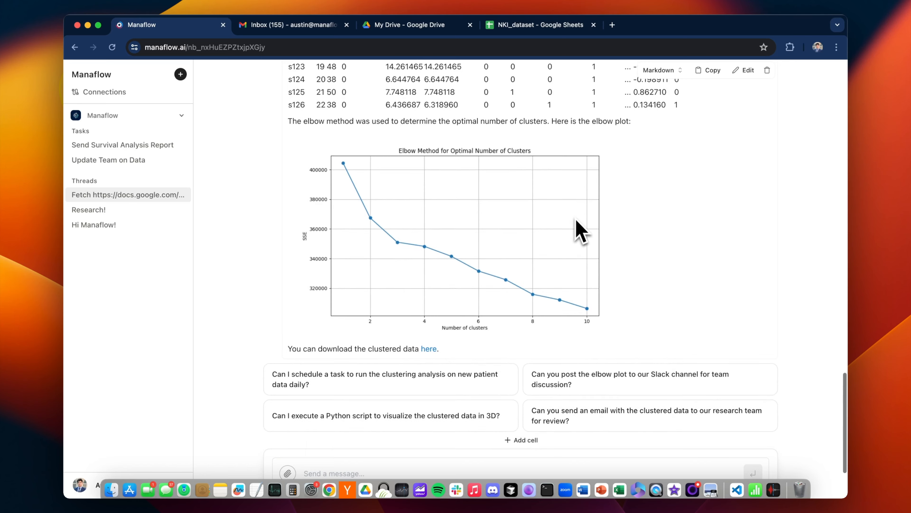
pyautogui.click(443, 309)
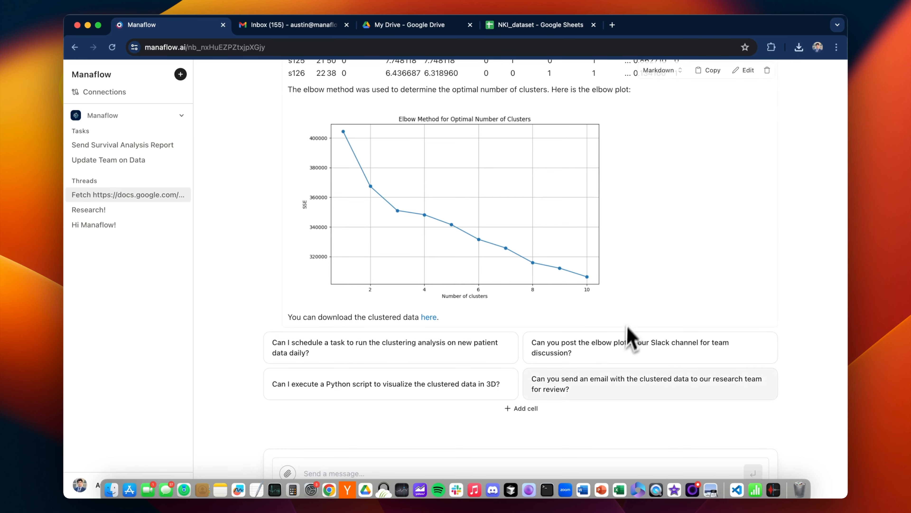
# Ask to do the clusters and visualize them, then view the three-cluster PCA scatter plot.
pyautogui.click(490, 470)
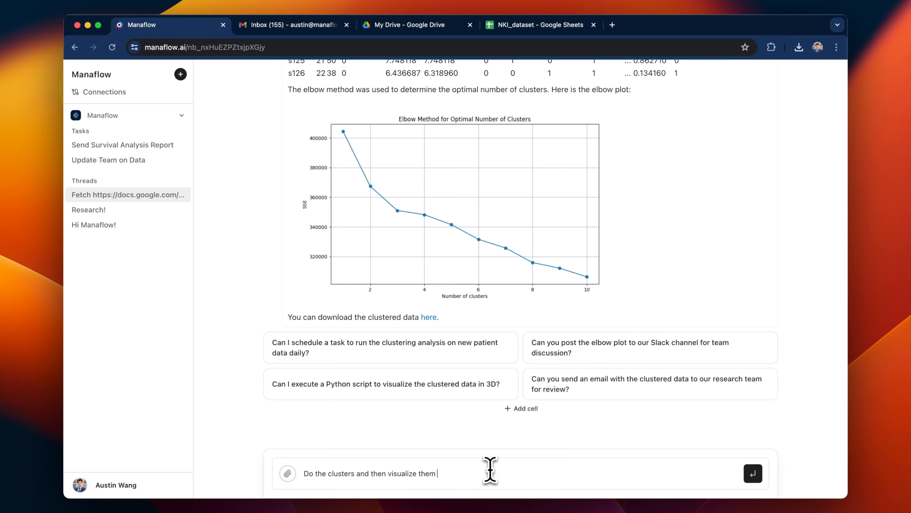
pyautogui.write('ot')
pyautogui.press('Return')
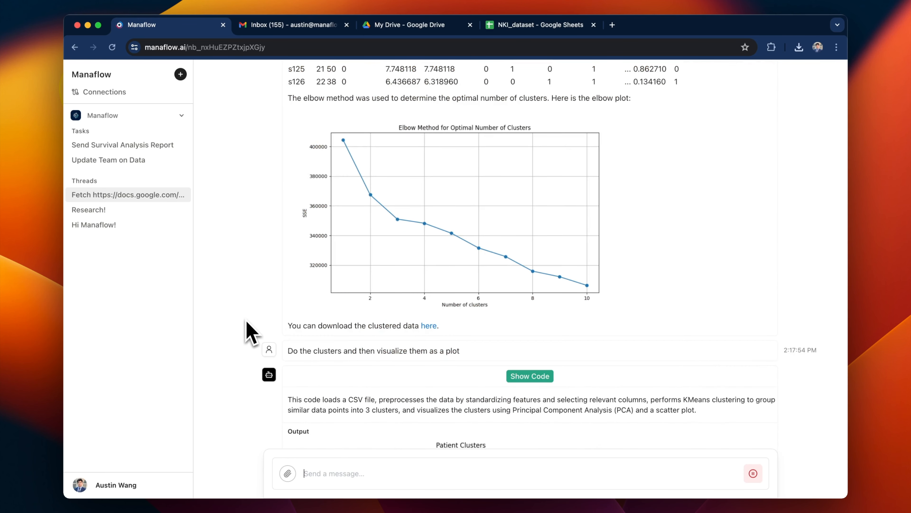
pyautogui.scroll(-2, 353, 304)
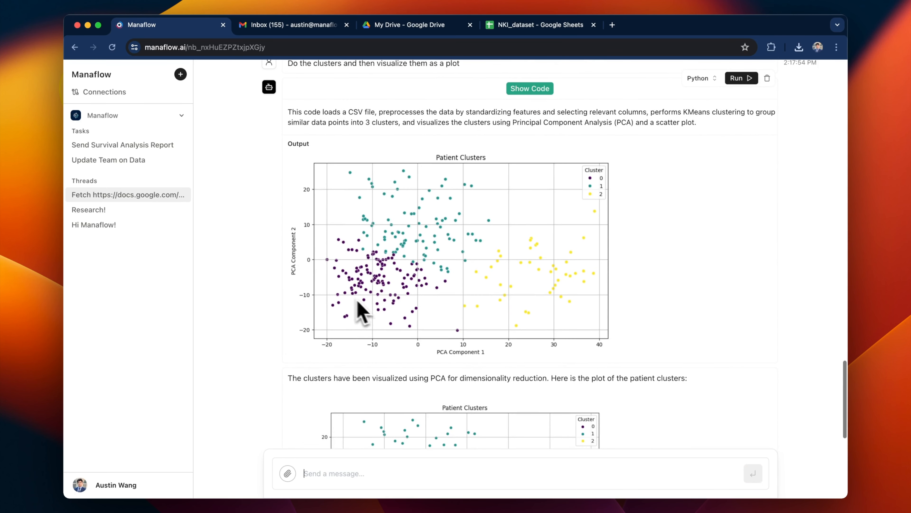
pyautogui.scroll(-1, 436, 290)
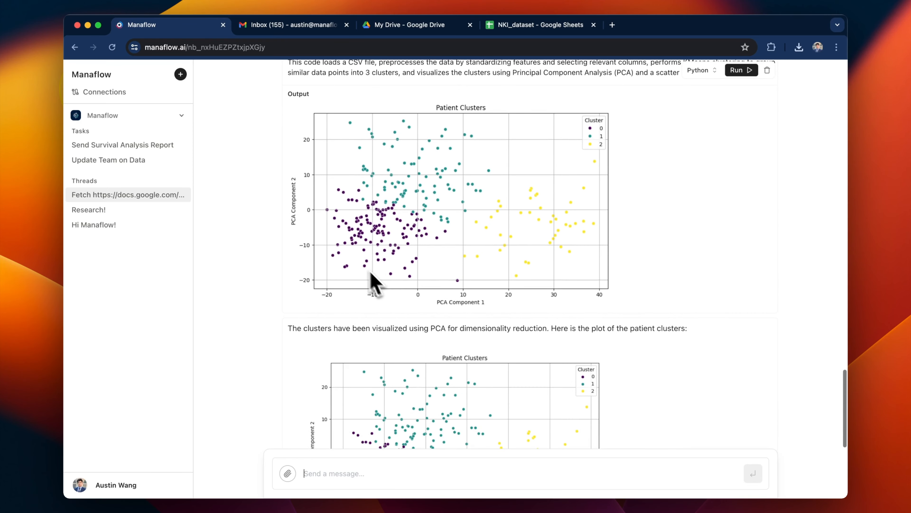
pyautogui.scroll(1, 421, 262)
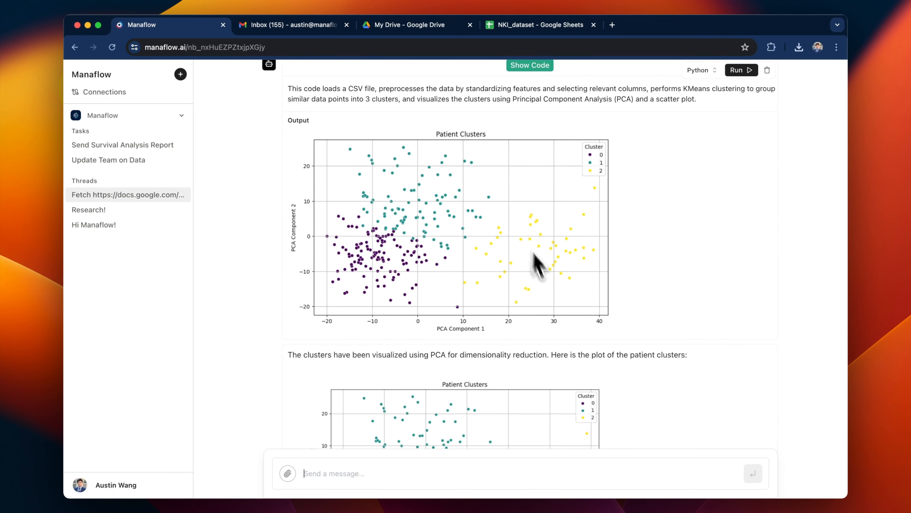
pyautogui.scroll(-5, 517, 287)
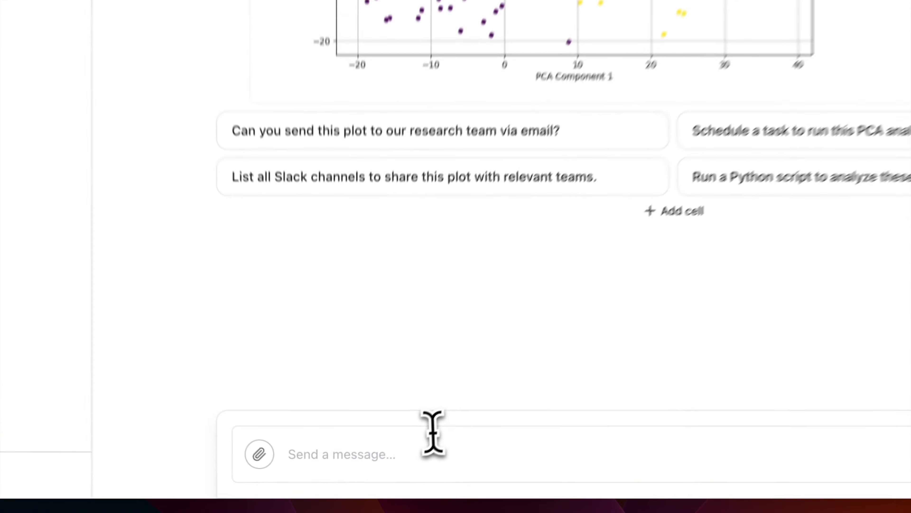
# Ask 'Can you explain this graph to me?' and read about the principal-component axes and cluster colours.
pyautogui.write('Can you explain this')
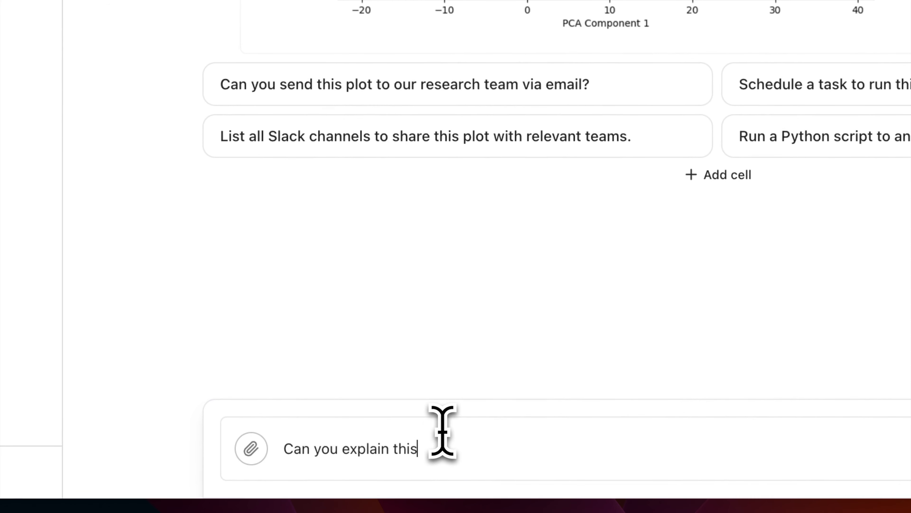
pyautogui.write(' graph to me?')
pyautogui.press('Return')
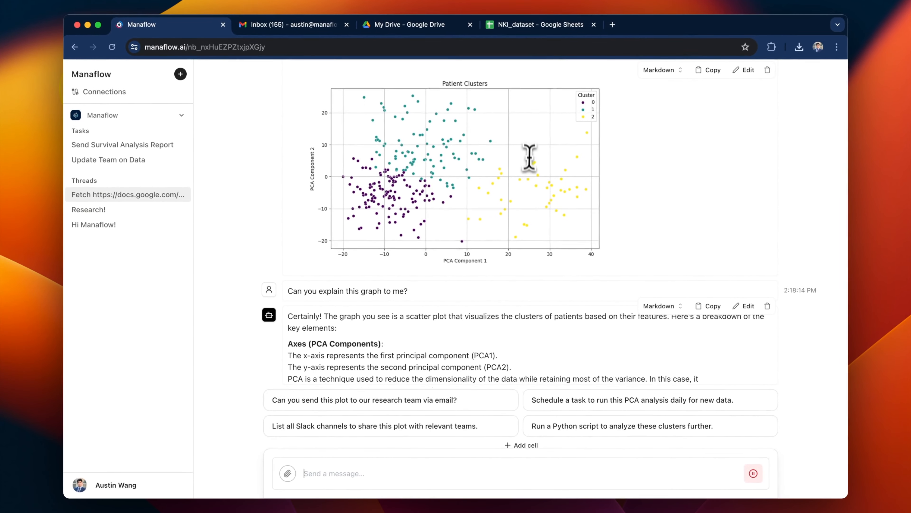
pyautogui.scroll(2, 619, 178)
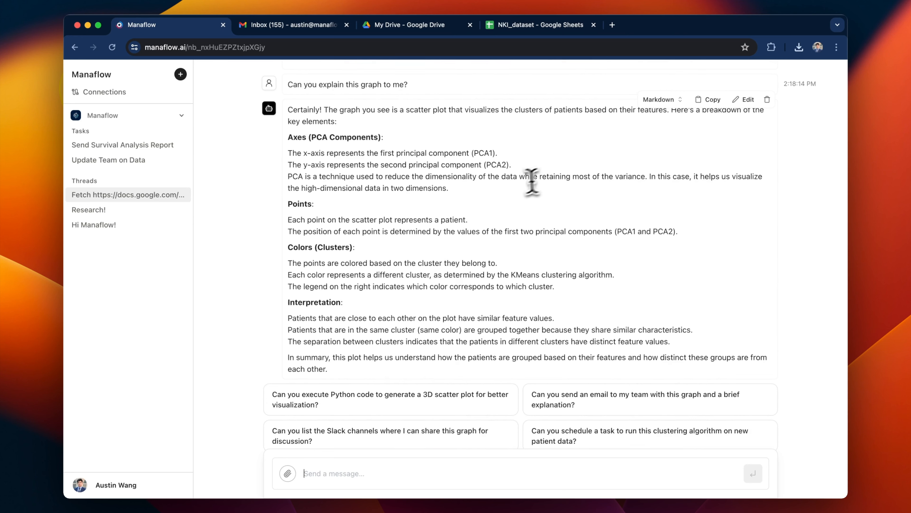
pyautogui.moveTo(385, 156); pyautogui.dragTo(465, 152)
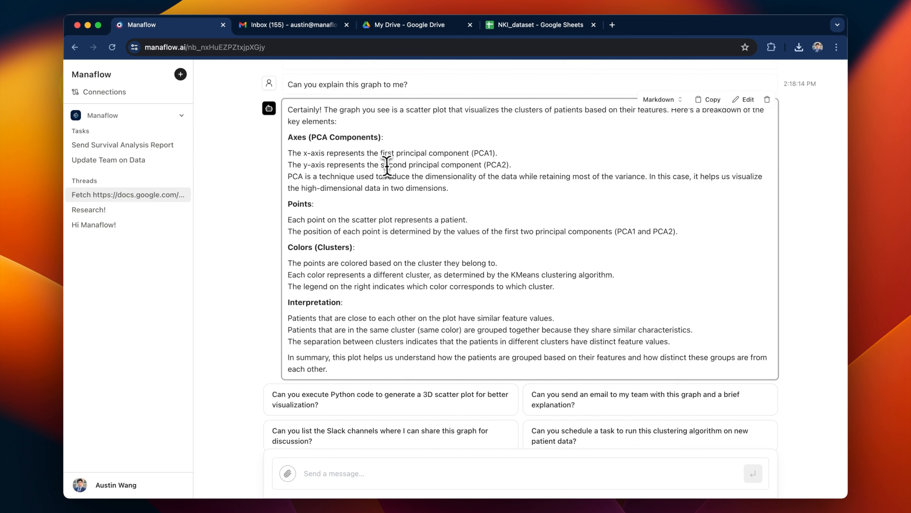
pyautogui.moveTo(382, 166); pyautogui.dragTo(484, 165)
pyautogui.scroll(2, 460, 178)
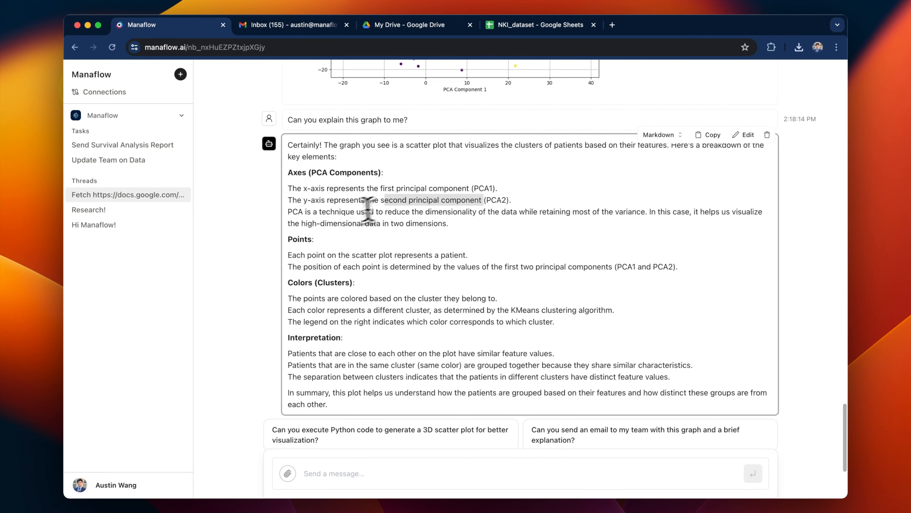
pyautogui.scroll(-4, 466, 232)
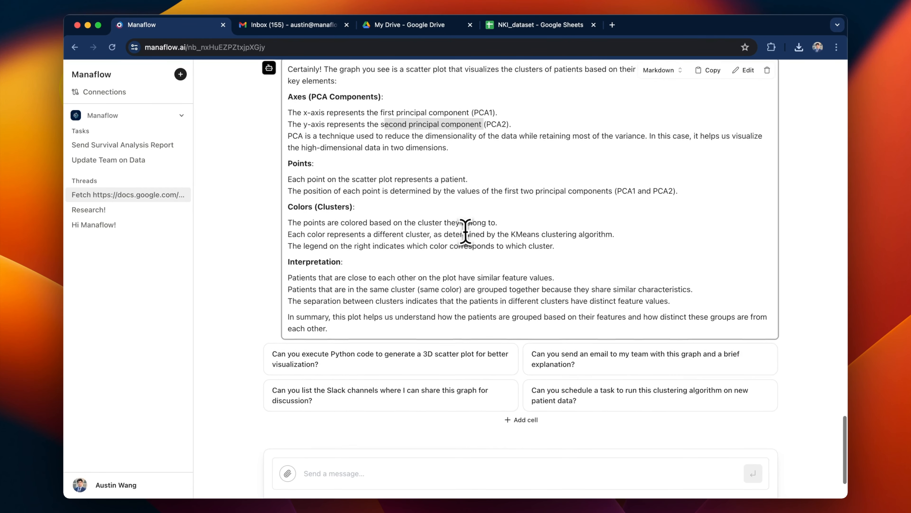
pyautogui.click(386, 471)
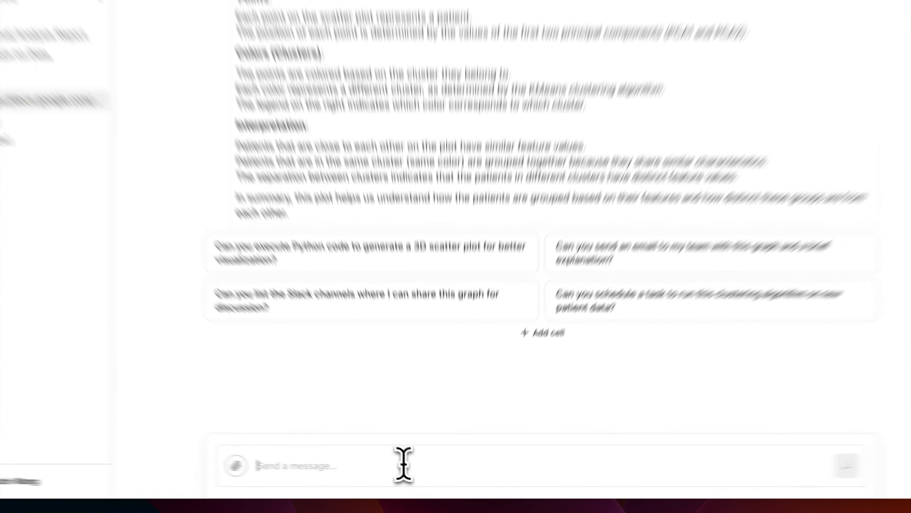
# Ask how each group correlates to survival and review the Survival Time by Cluster box plot.
pyautogui.write('How doe')
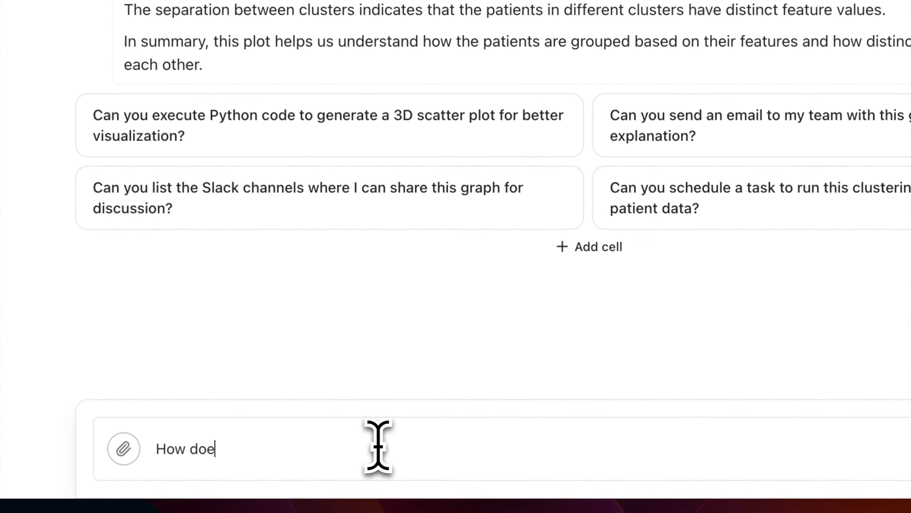
pyautogui.write('s each gr')
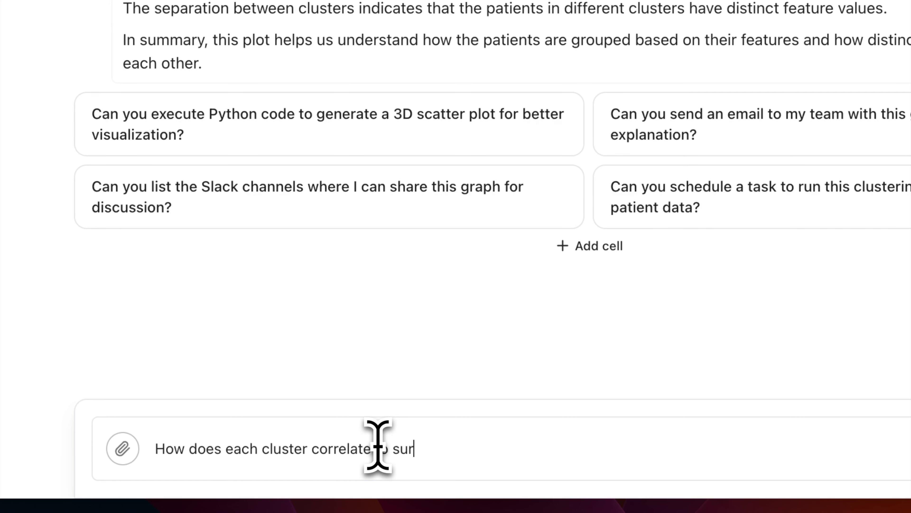
pyautogui.press('Return')
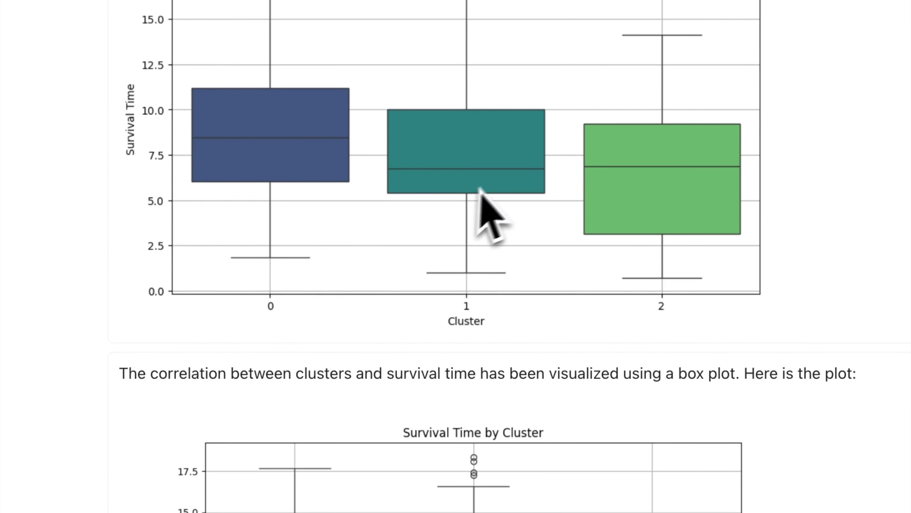
pyautogui.scroll(-10, 621, 252)
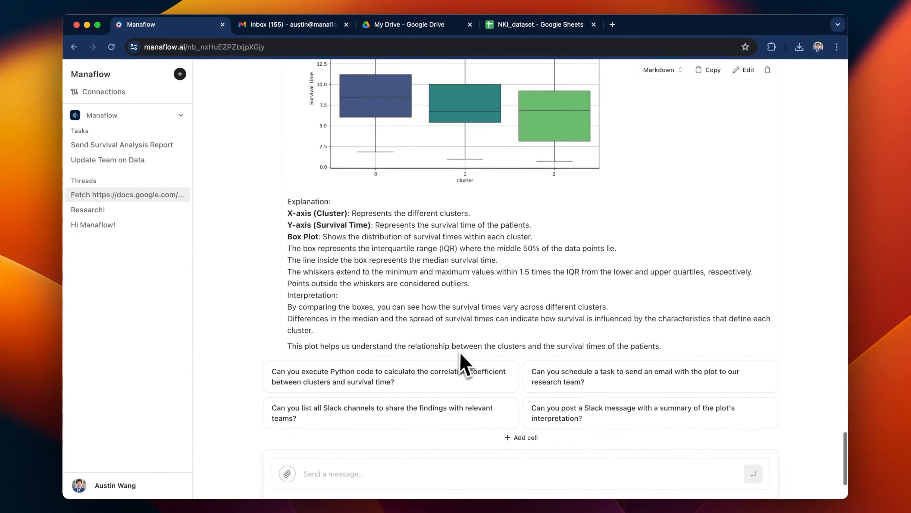
pyautogui.scroll(-1, 463, 364)
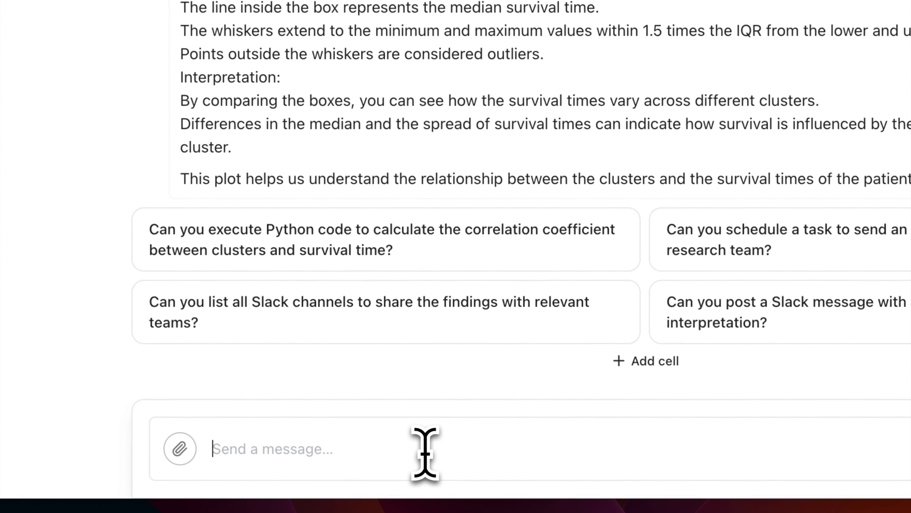
# Ask 'What are the gene profiles of Cluster 0' and review its top and bottom gene expressions.
pyautogui.write('What are the gen')
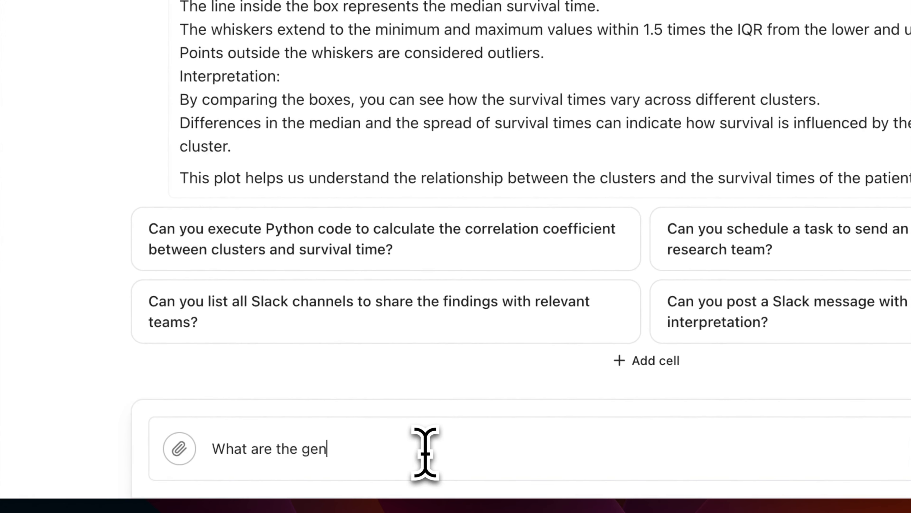
pyautogui.write('e profiles of Cluster 0')
pyautogui.press('Return')
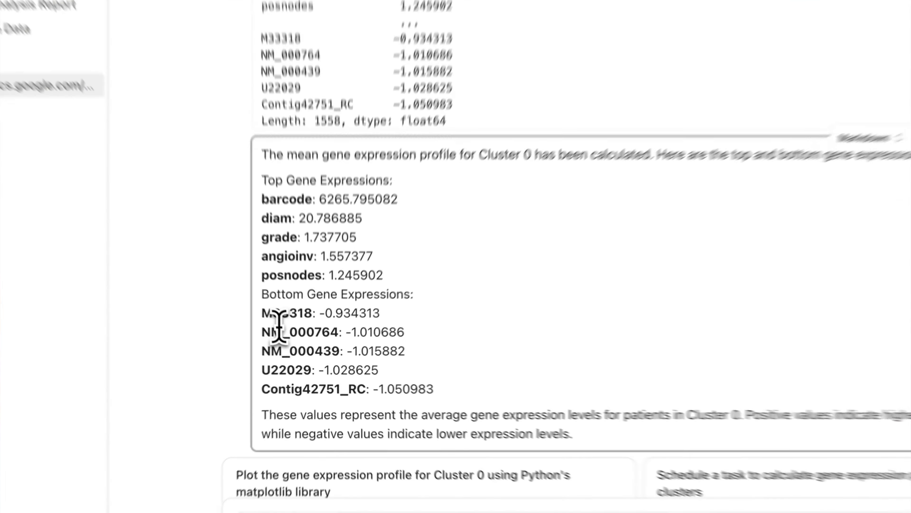
pyautogui.moveTo(280, 325); pyautogui.dragTo(367, 370)
pyautogui.moveTo(282, 199); pyautogui.dragTo(368, 275)
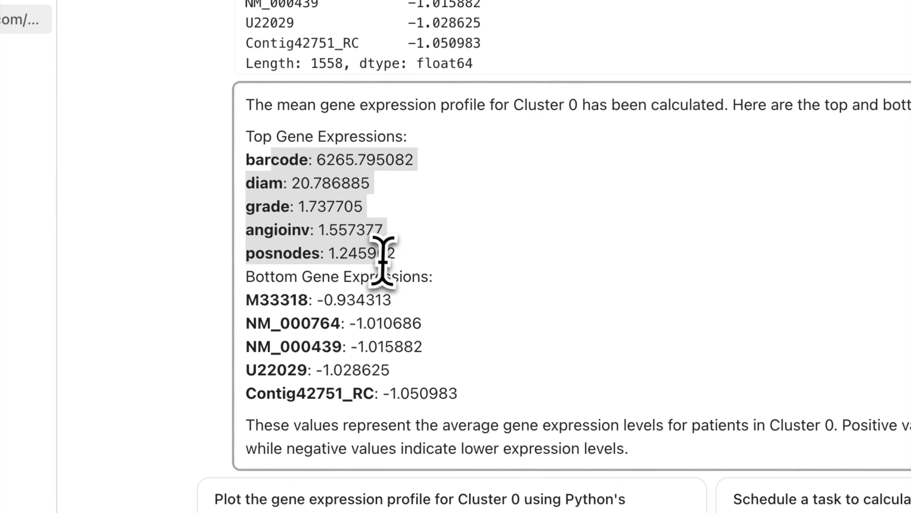
pyautogui.scroll(-5, 521, 248)
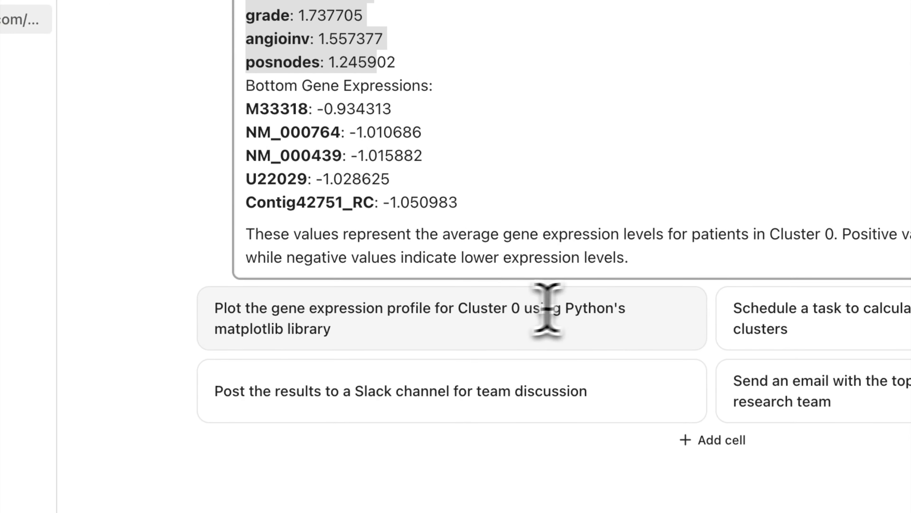
# Request a heatmap of gene correlations with survival, check the seaborn code, and view the result.
pyautogui.click(451, 465)
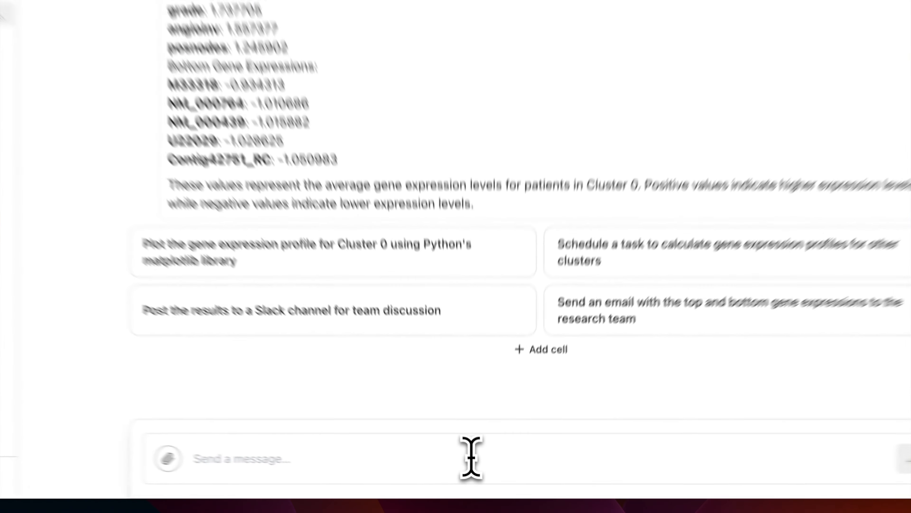
pyautogui.write('Heatm')
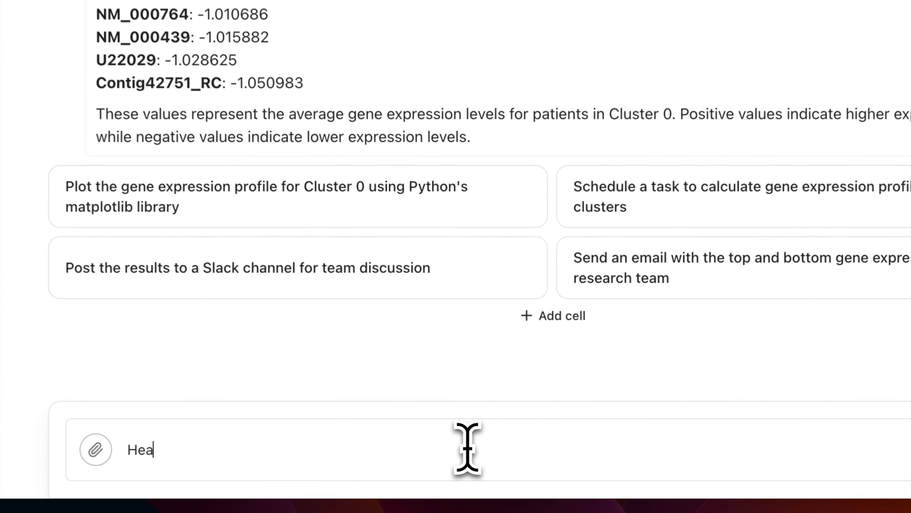
pyautogui.write('ap')
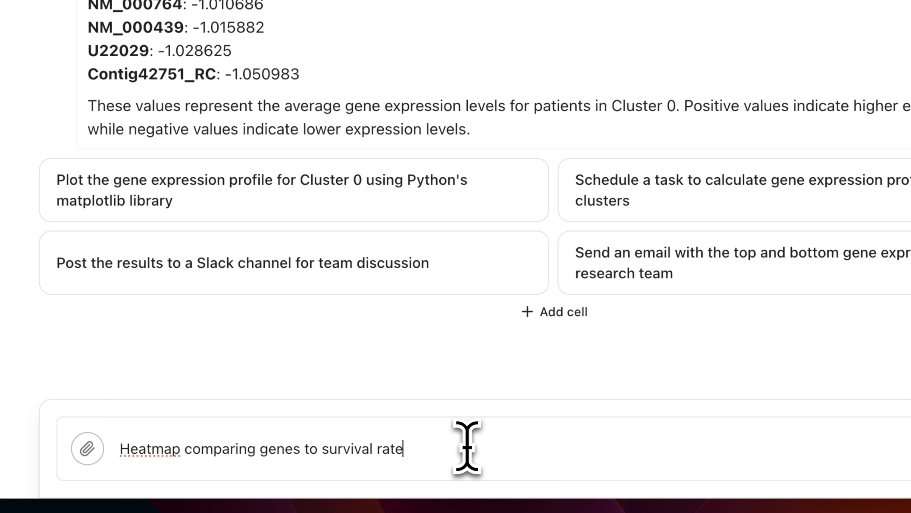
pyautogui.press('Return')
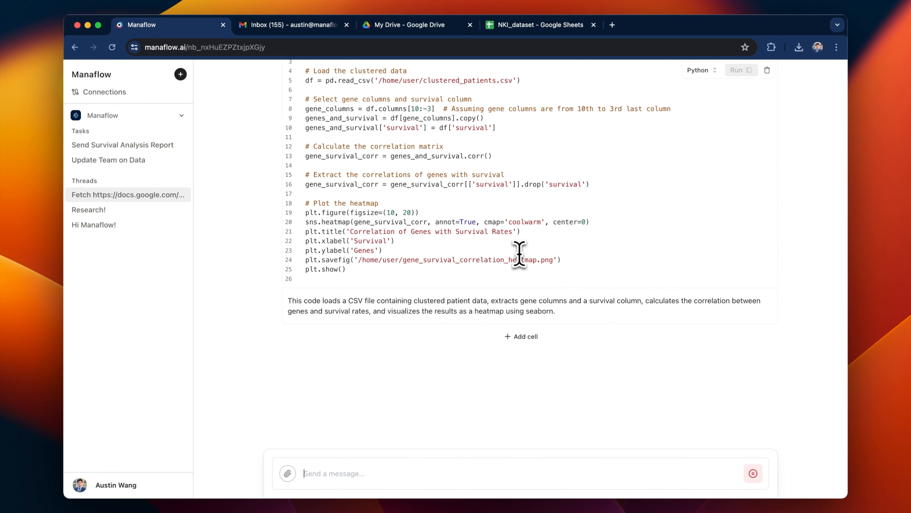
pyautogui.scroll(5, 519, 255)
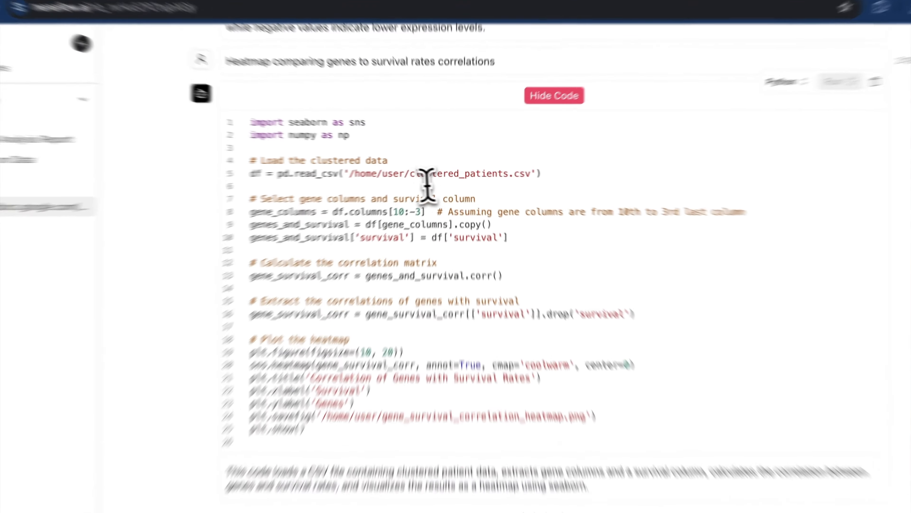
pyautogui.click(395, 219)
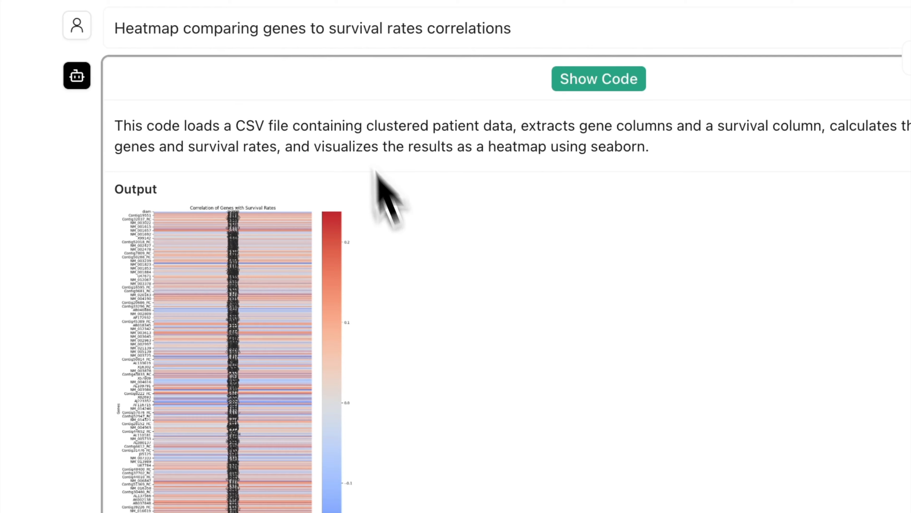
pyautogui.scroll(-10, 453, 374)
pyautogui.scroll(2, 455, 375)
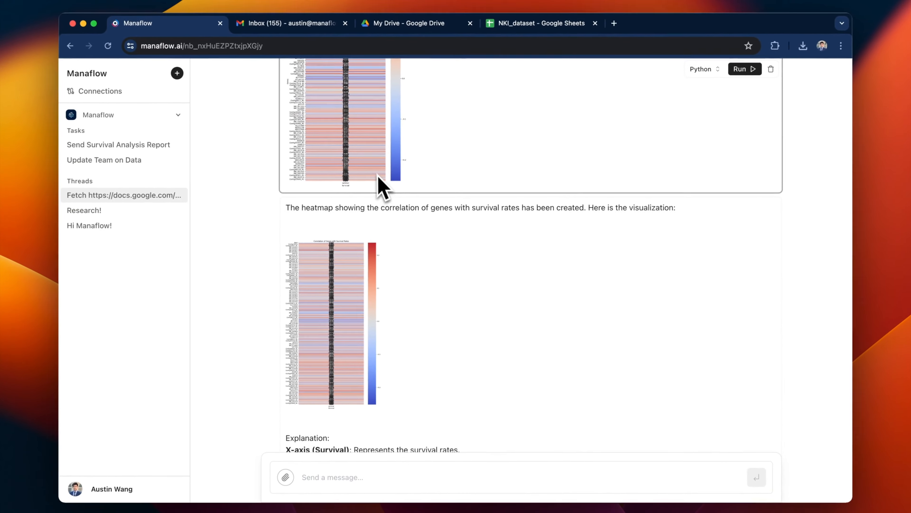
pyautogui.scroll(-6, 350, 332)
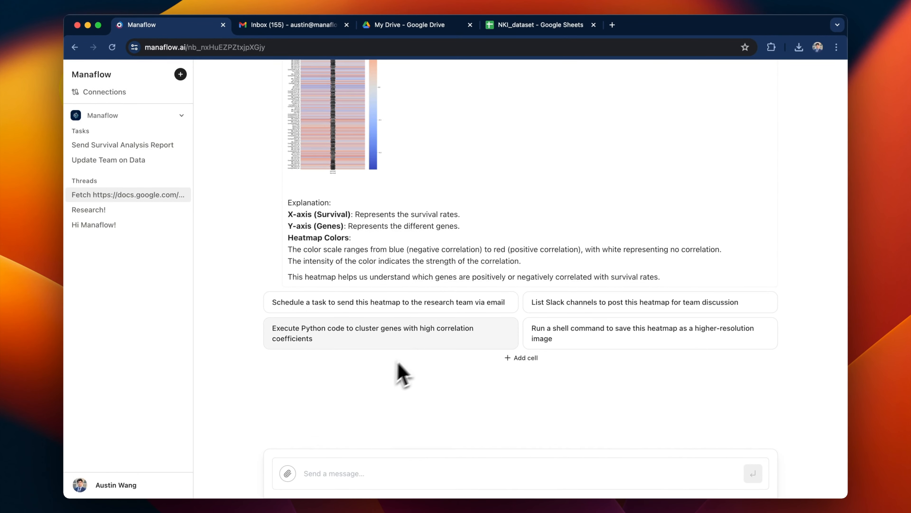
# Cluster the highly survival-correlated genes into 3 groups and plot each cluster's correlation coefficients.
pyautogui.click(424, 343)
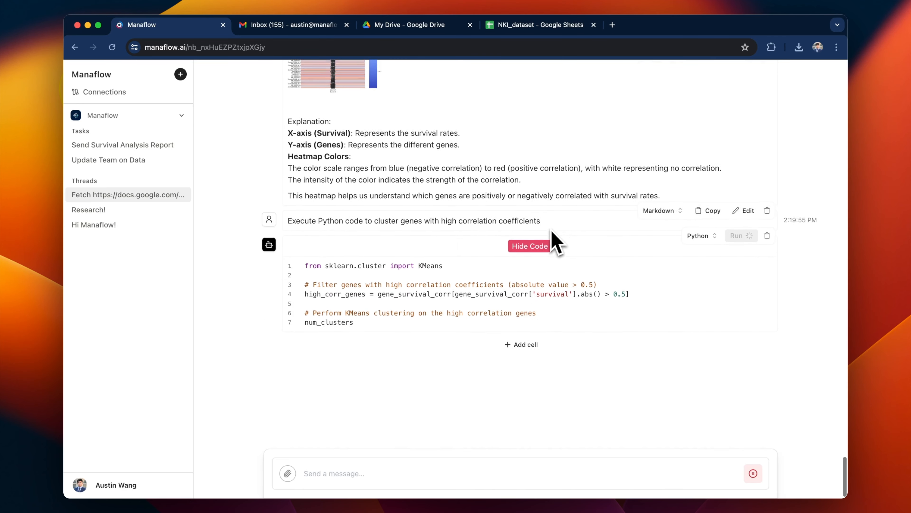
pyautogui.scroll(5, 529, 258)
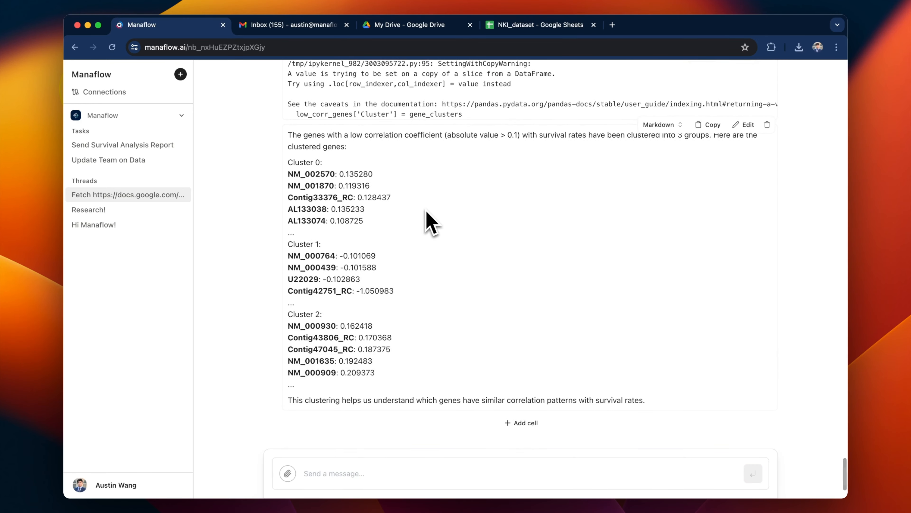
pyautogui.scroll(-3, 427, 216)
pyautogui.click(423, 336)
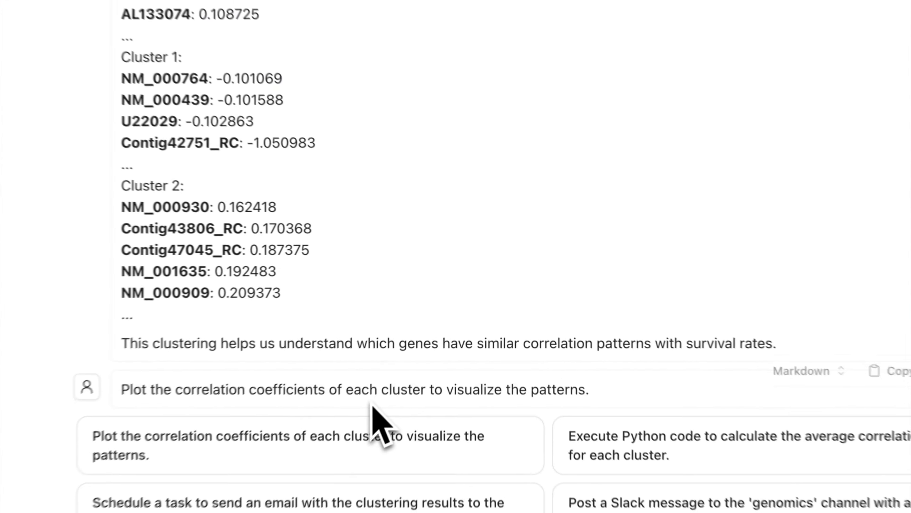
pyautogui.scroll(-3, 519, 187)
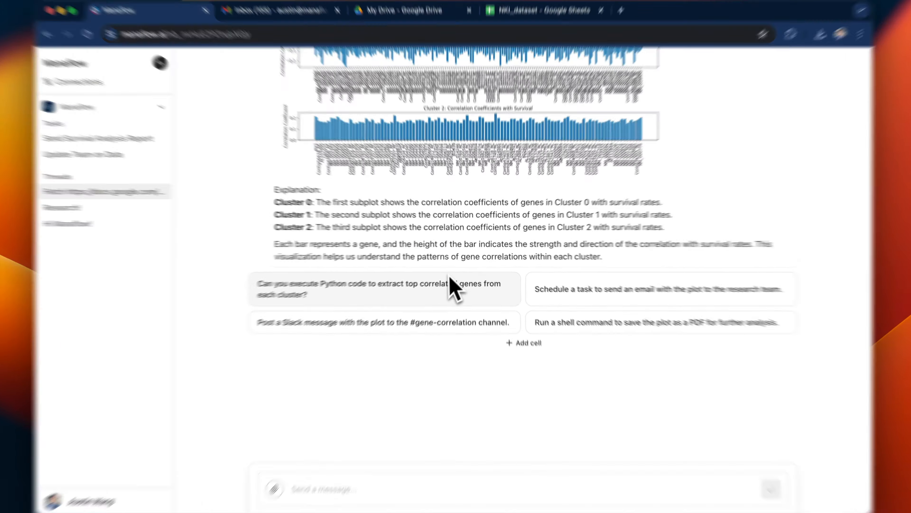
# Ask the agent to extract the top correlated genes for each cluster.
pyautogui.click(445, 284)
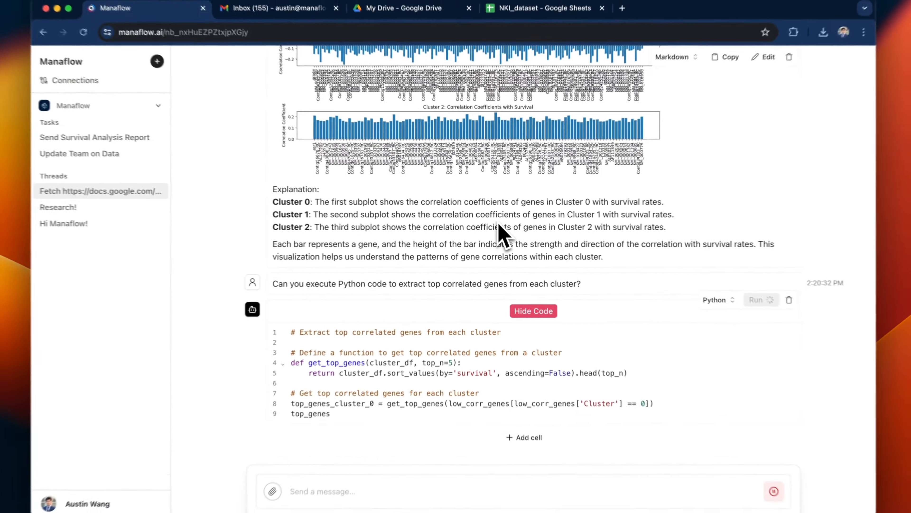
pyautogui.scroll(15, 498, 225)
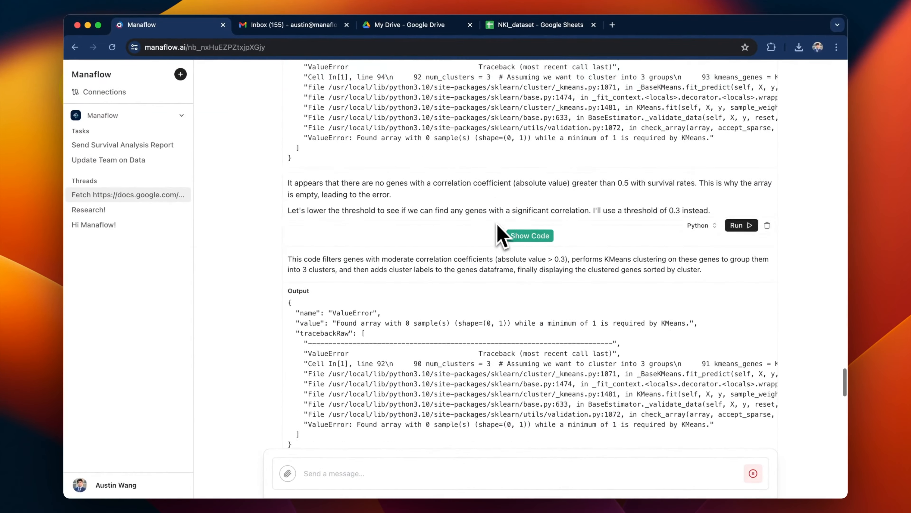
pyautogui.scroll(-3, 498, 231)
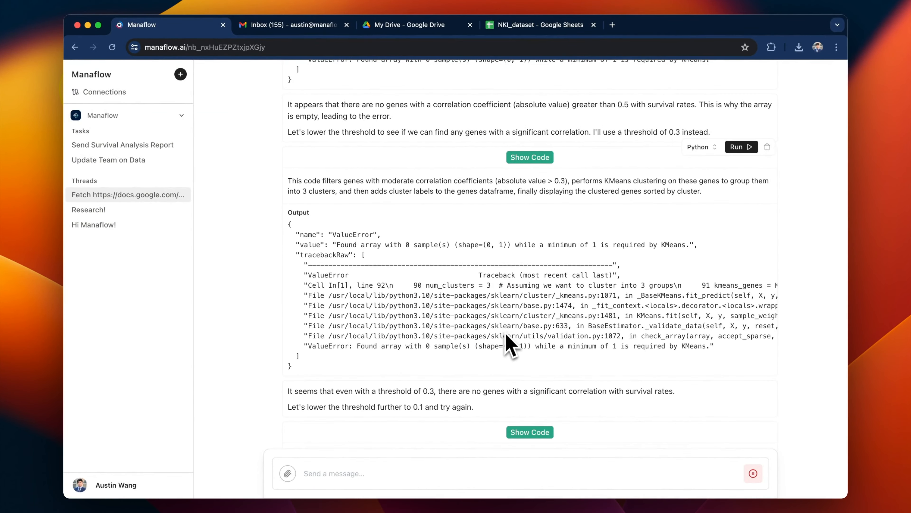
pyautogui.scroll(-6, 509, 345)
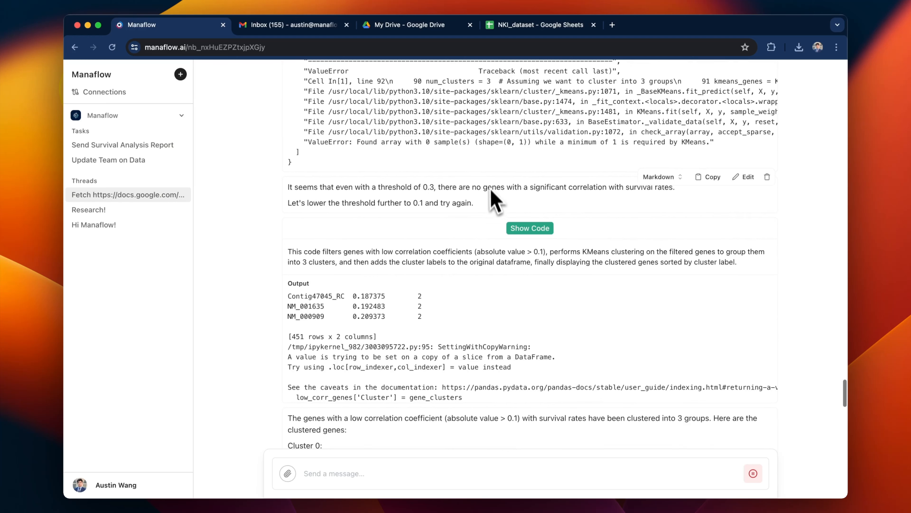
pyautogui.scroll(10, 535, 320)
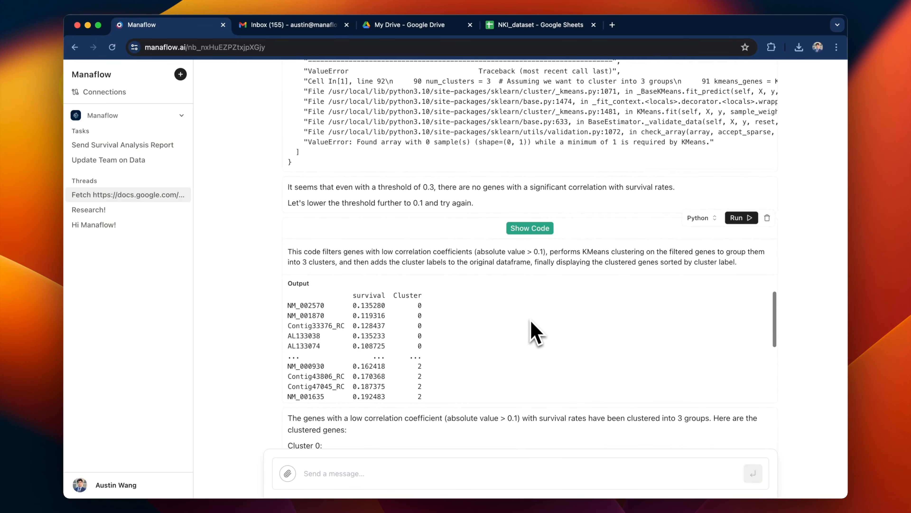
# Delete the failed 0.3-threshold and 0.5-threshold clustering cells.
pyautogui.click(768, 166)
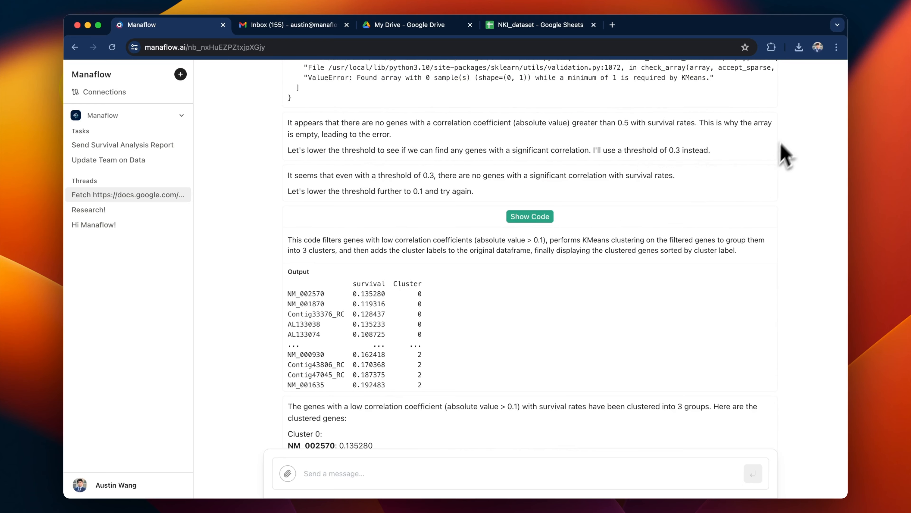
pyautogui.scroll(8, 783, 162)
pyautogui.click(769, 143)
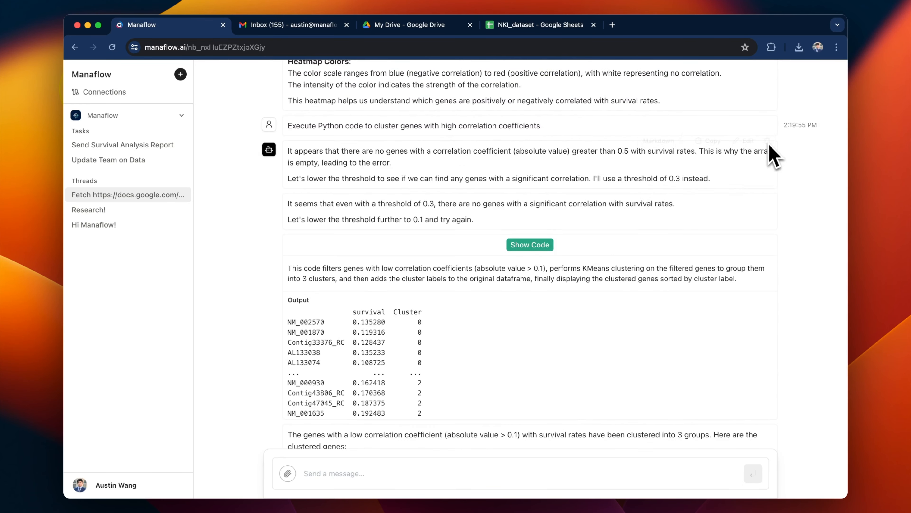
pyautogui.scroll(15, 754, 237)
# Request bar plots of correlation coefficients for each gene cluster's top genes.
pyautogui.scroll(-6, 754, 239)
pyautogui.scroll(-15, 753, 238)
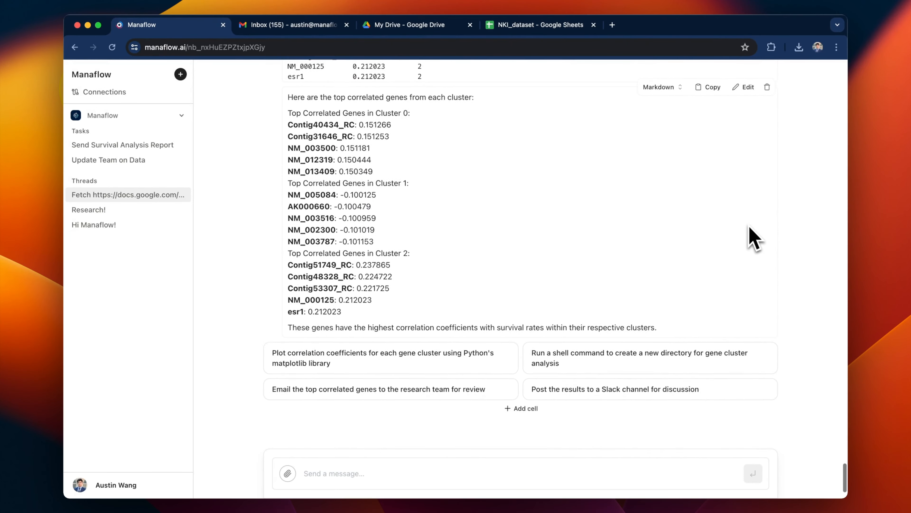
pyautogui.click(441, 370)
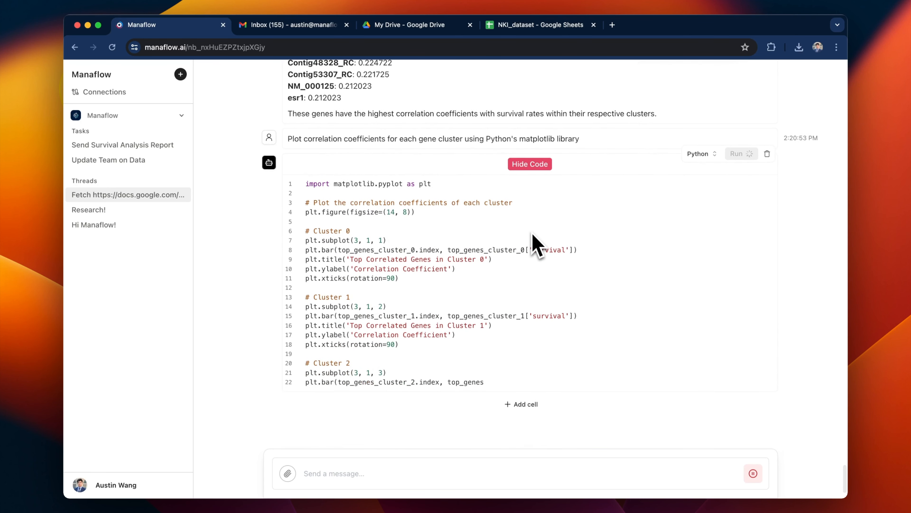
pyautogui.scroll(10, 535, 243)
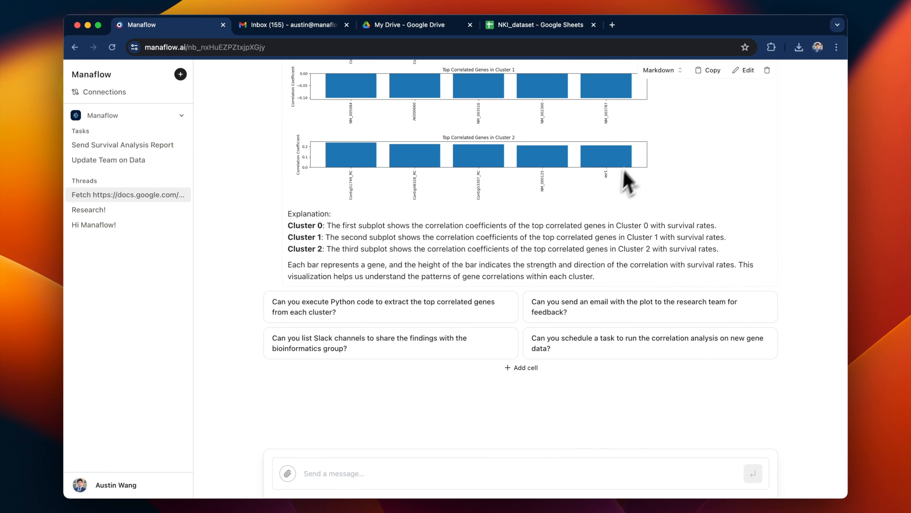
# Send 'heatmap' and review the resulting heatmap with its axes and colour explanation.
pyautogui.click(417, 468)
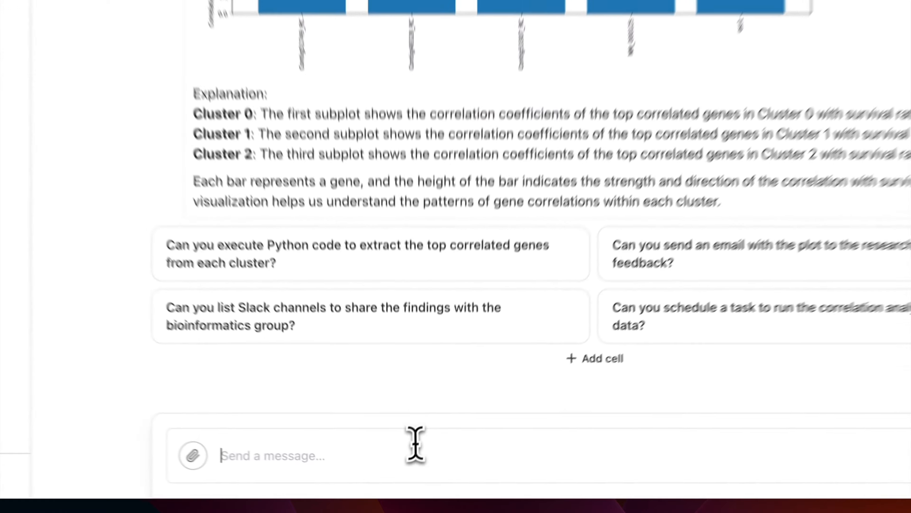
pyautogui.write('heatmap')
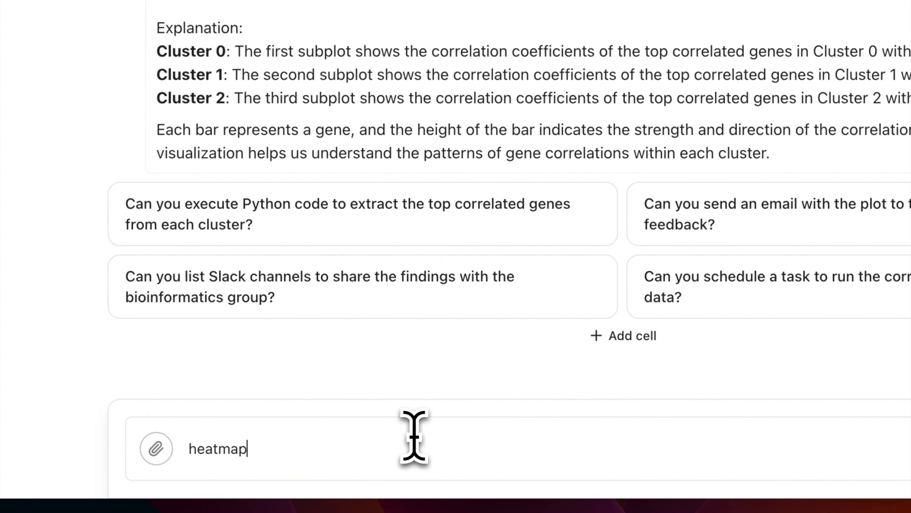
pyautogui.press('Return')
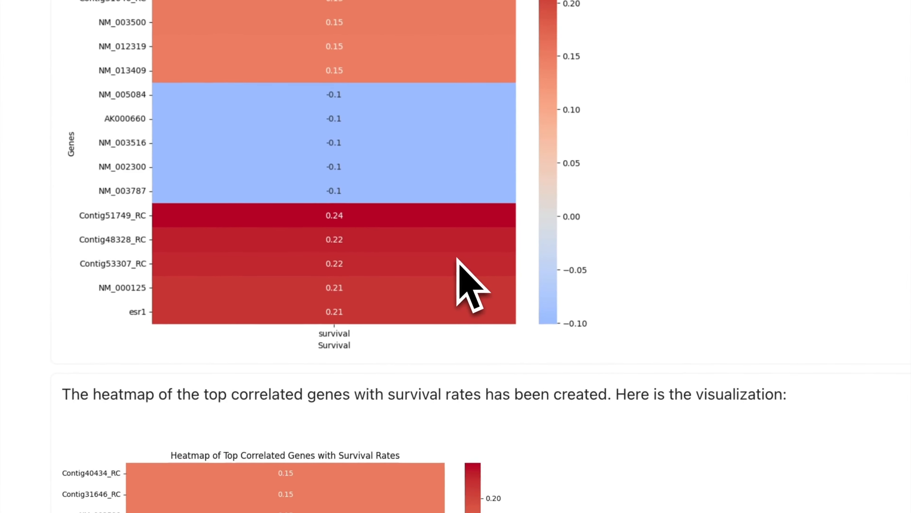
pyautogui.scroll(-3, 487, 287)
pyautogui.scroll(-4, 488, 290)
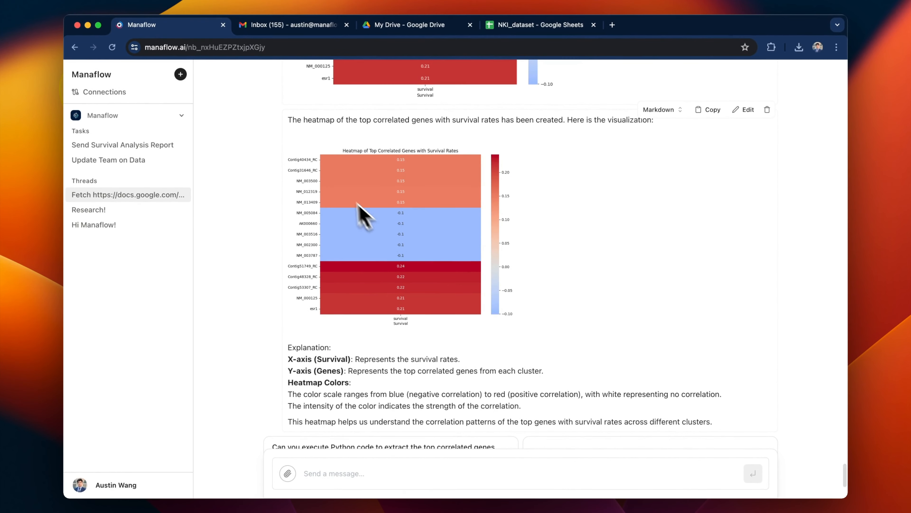
pyautogui.scroll(-3, 526, 244)
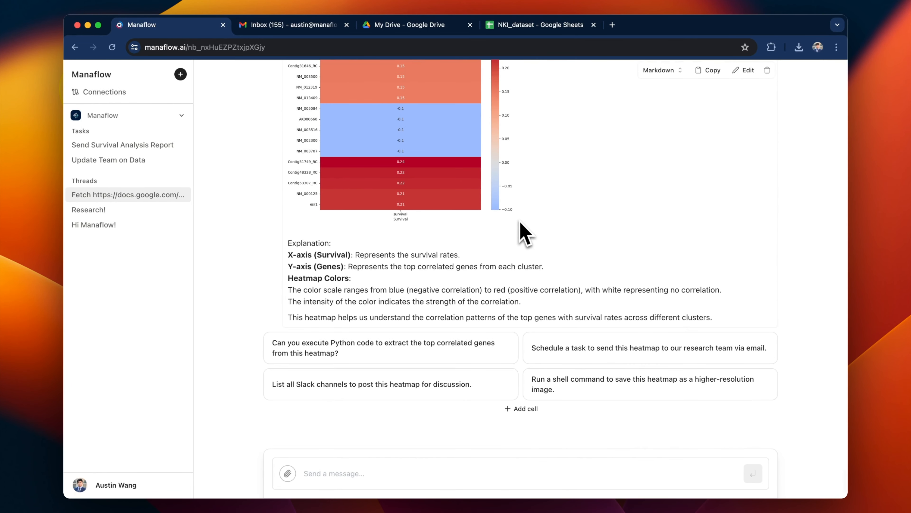
pyautogui.scroll(2, 525, 234)
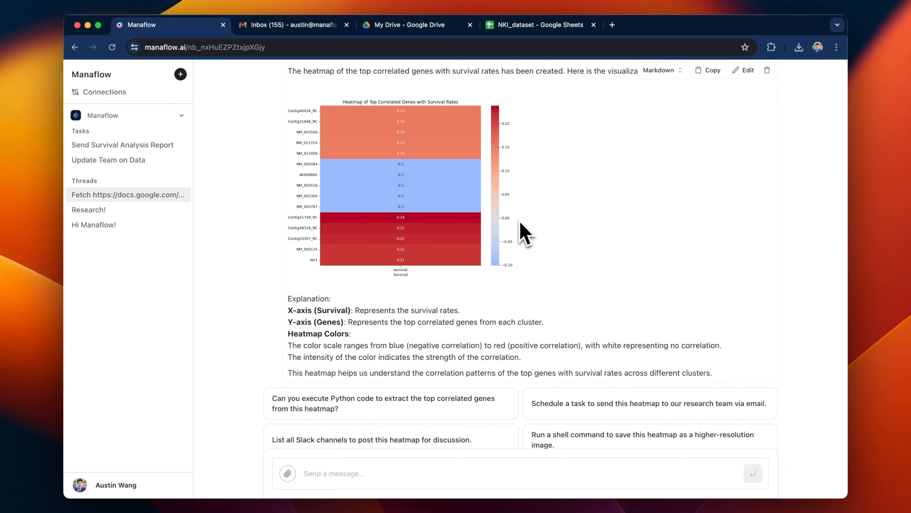
pyautogui.scroll(-2, 525, 234)
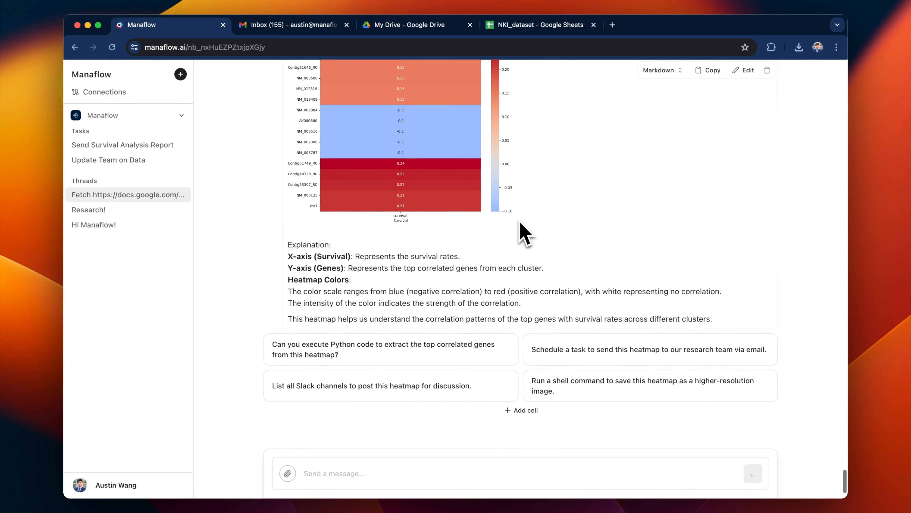
pyautogui.scroll(2, 525, 233)
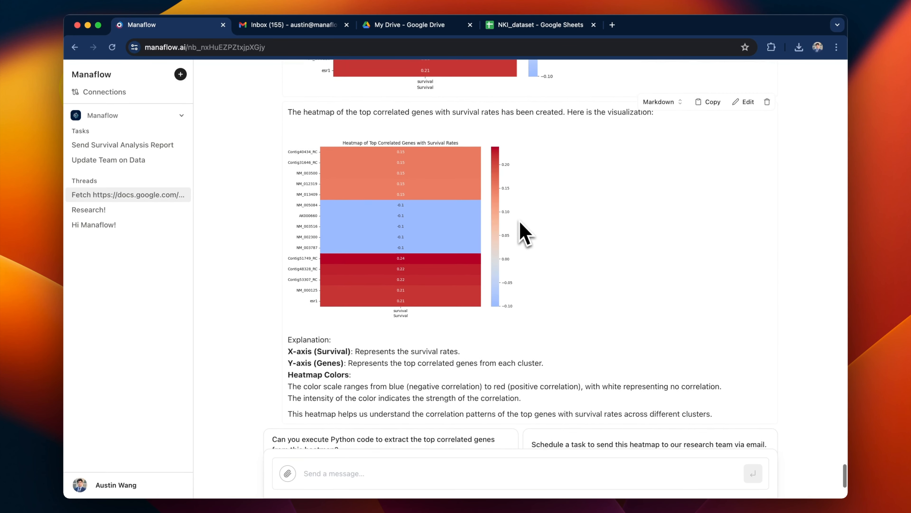
pyautogui.scroll(-1, 525, 233)
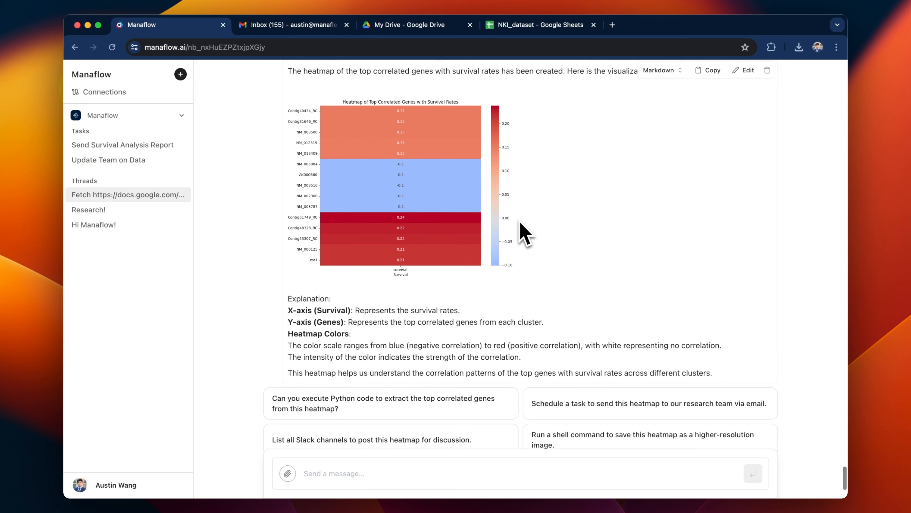
pyautogui.scroll(-2, 524, 233)
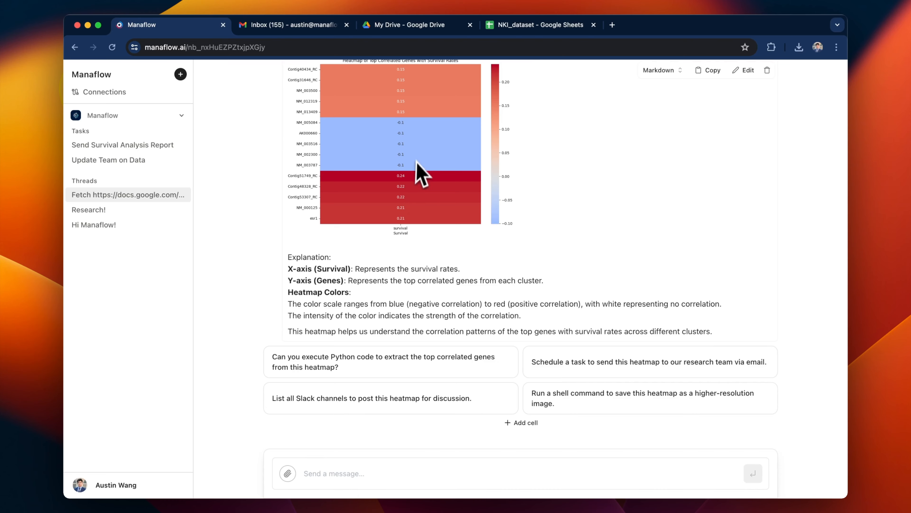
pyautogui.scroll(3, 417, 163)
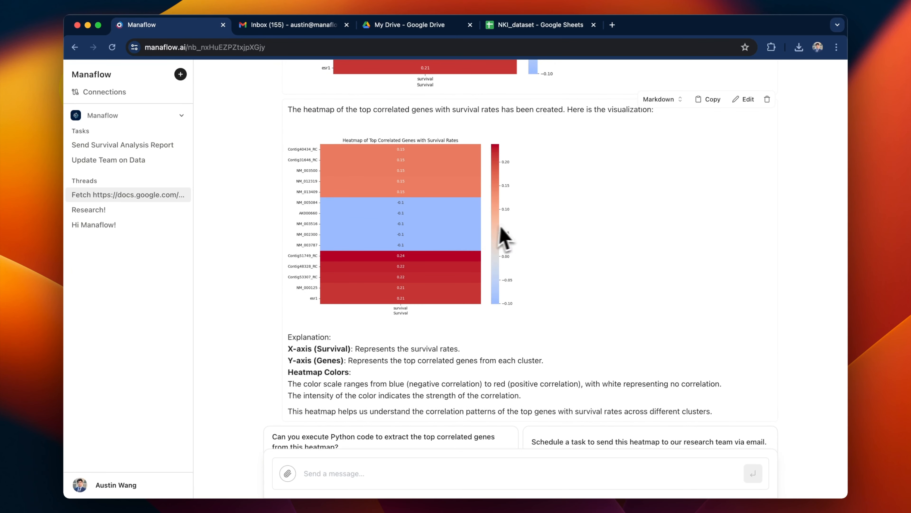
pyautogui.scroll(-2, 504, 237)
pyautogui.scroll(-3, 485, 248)
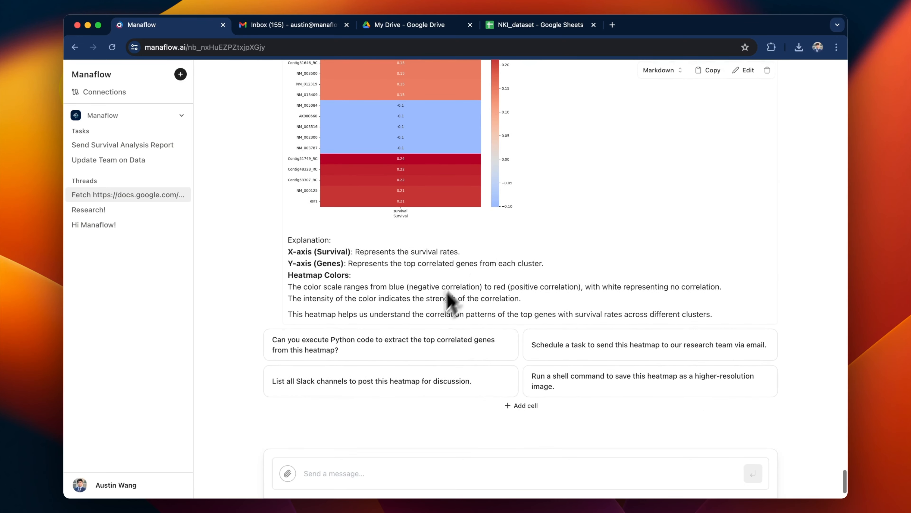
pyautogui.scroll(-2, 451, 302)
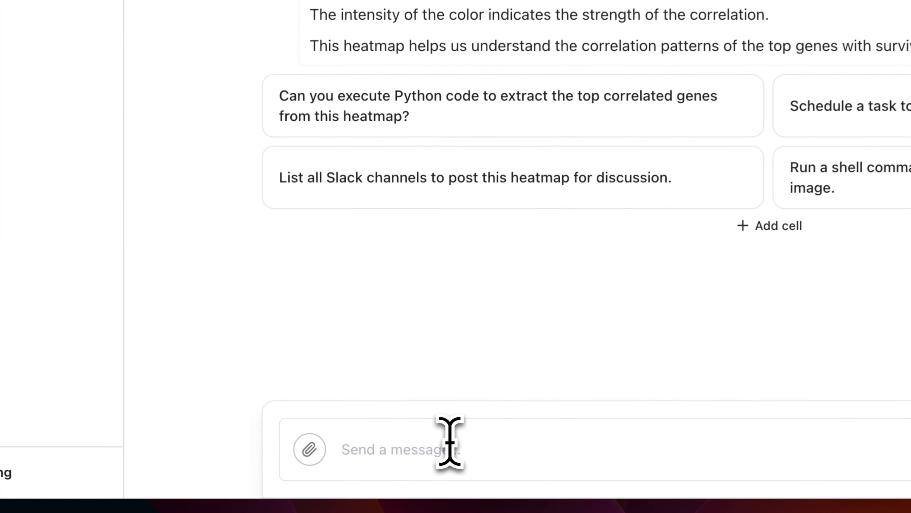
# Ask the agent to email the heatmap and explanation to your own address.
pyautogui.click(450, 443)
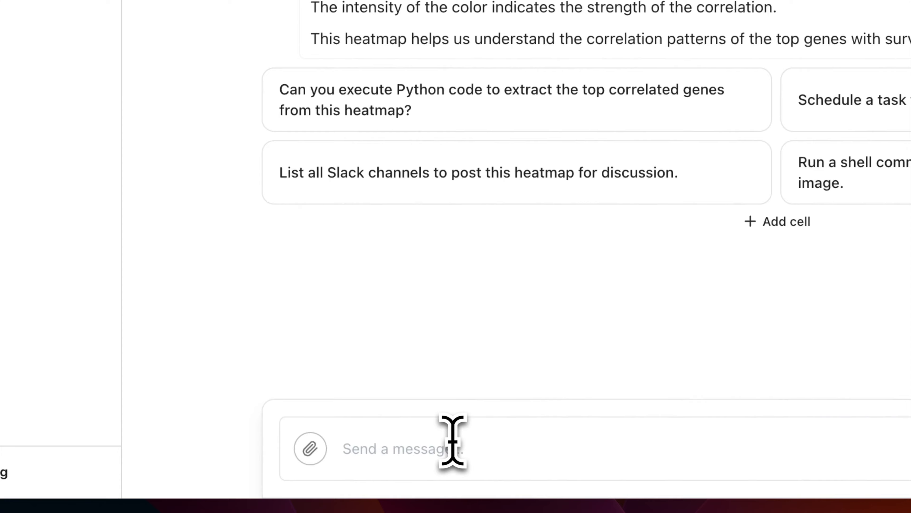
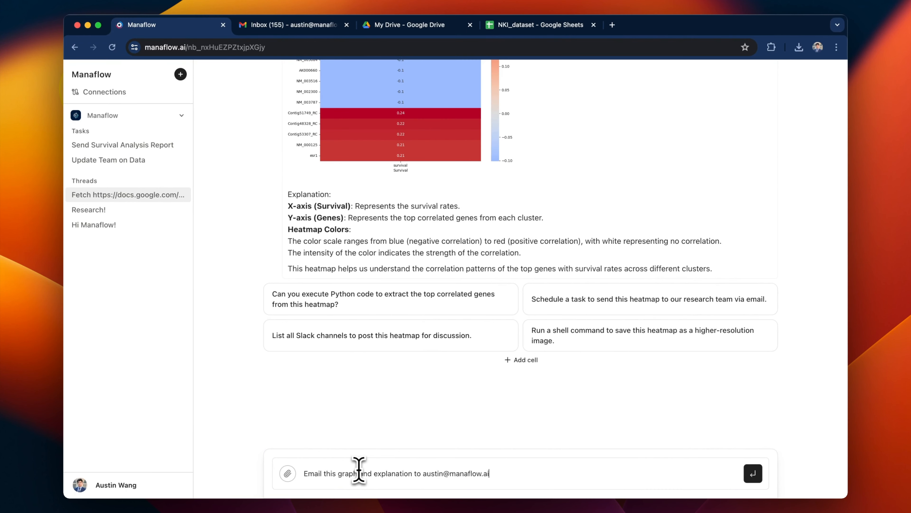
pyautogui.press('Return')
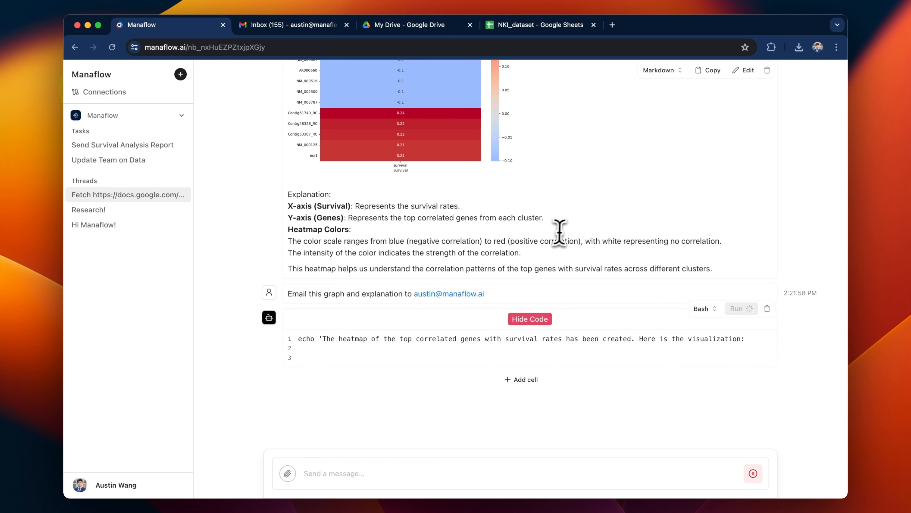
pyautogui.scroll(-3, 444, 331)
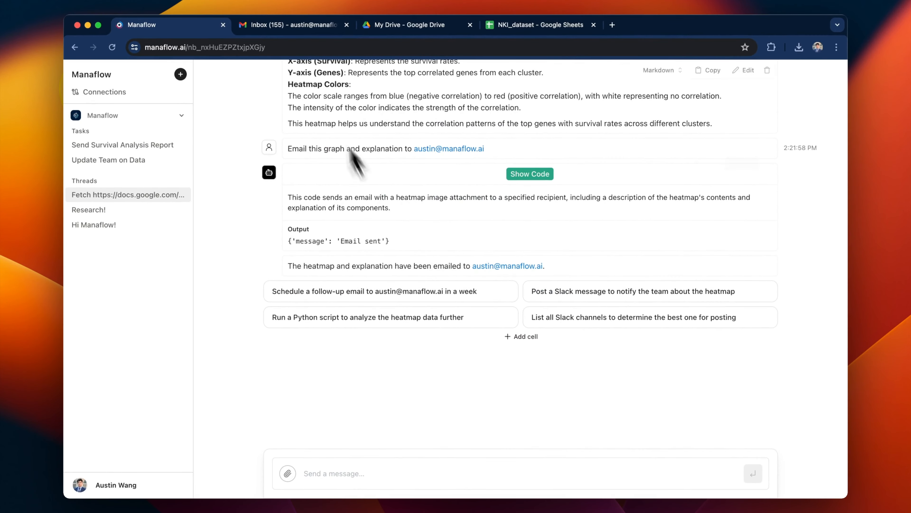
pyautogui.click(287, 25)
# Open the heatmap email in Gmail and preview its top_gene_correlation_heatmap.png attachment.
pyautogui.click(307, 135)
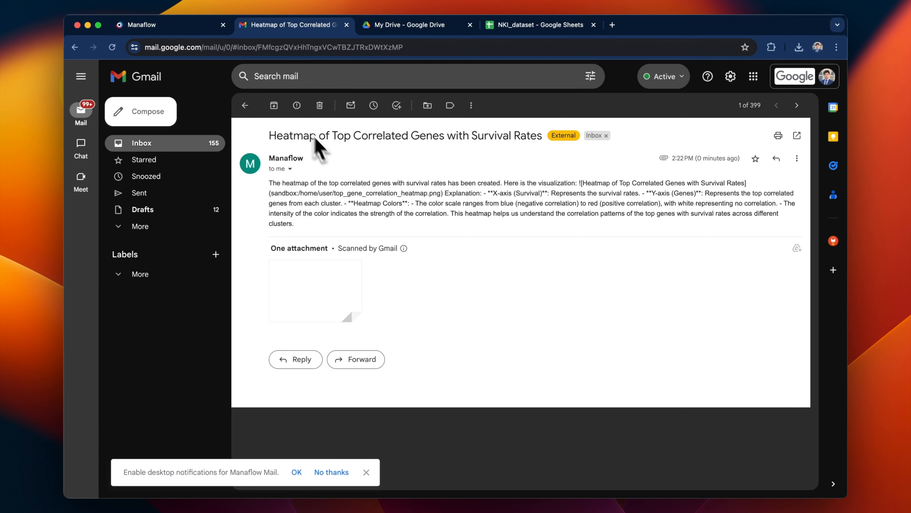
pyautogui.moveTo(296, 184); pyautogui.dragTo(416, 247)
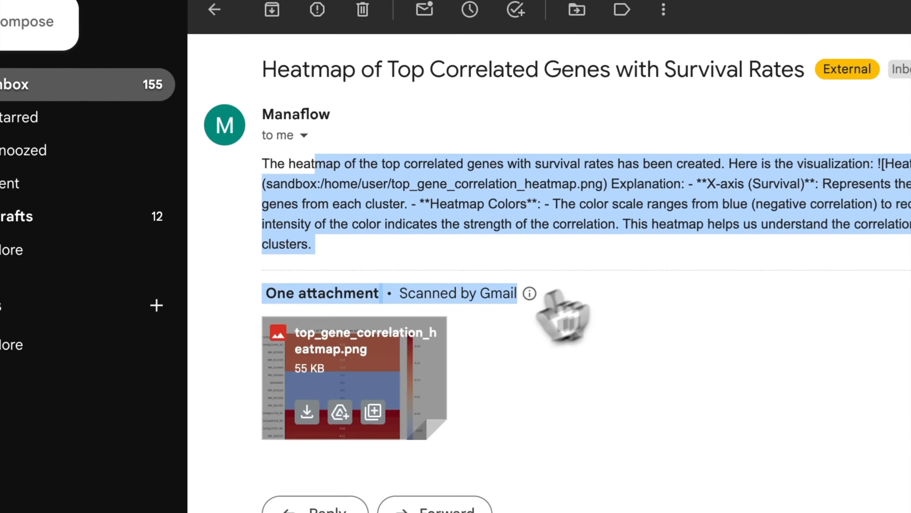
pyautogui.click(402, 355)
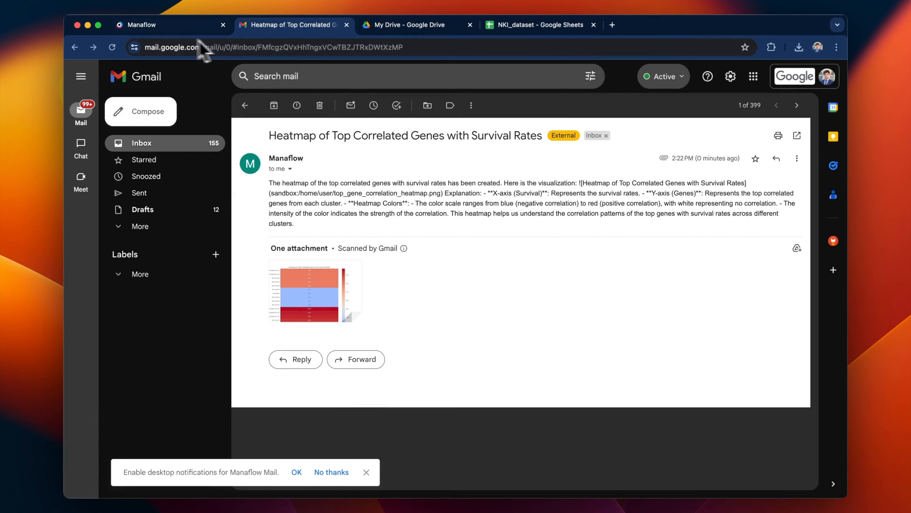
pyautogui.click(181, 24)
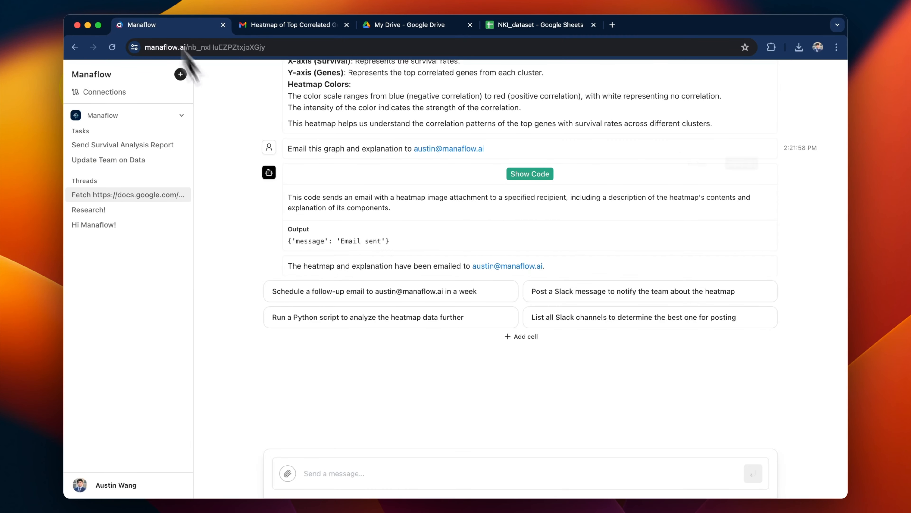
# Ask the thread to 'List channels' in Slack.
pyautogui.click(366, 470)
pyautogui.write('List channel')
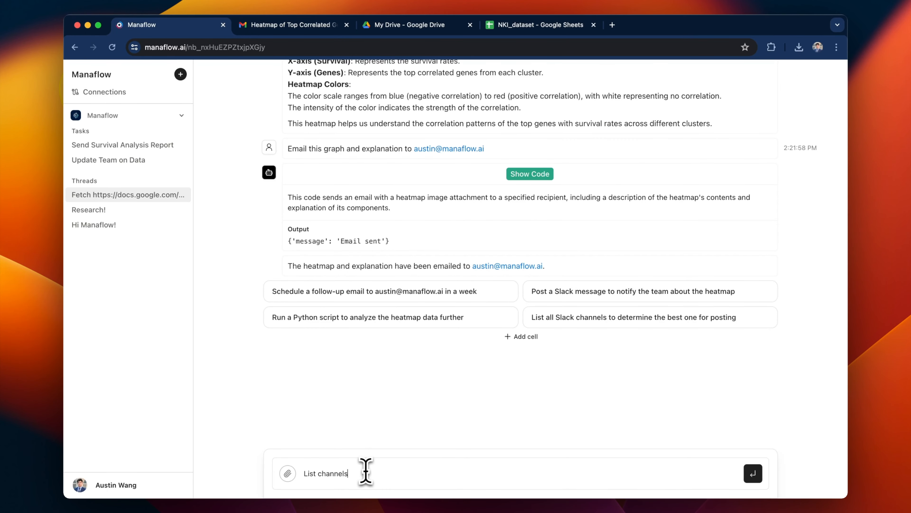
pyautogui.write('s')
pyautogui.press('Return')
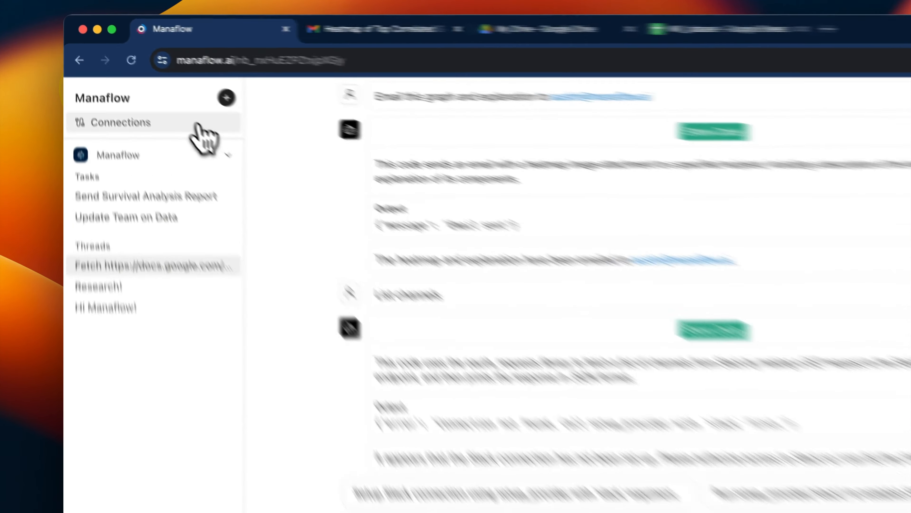
# Add and authorize Slack as a new connection, then reopen the NKI analysis thread.
pyautogui.click(158, 93)
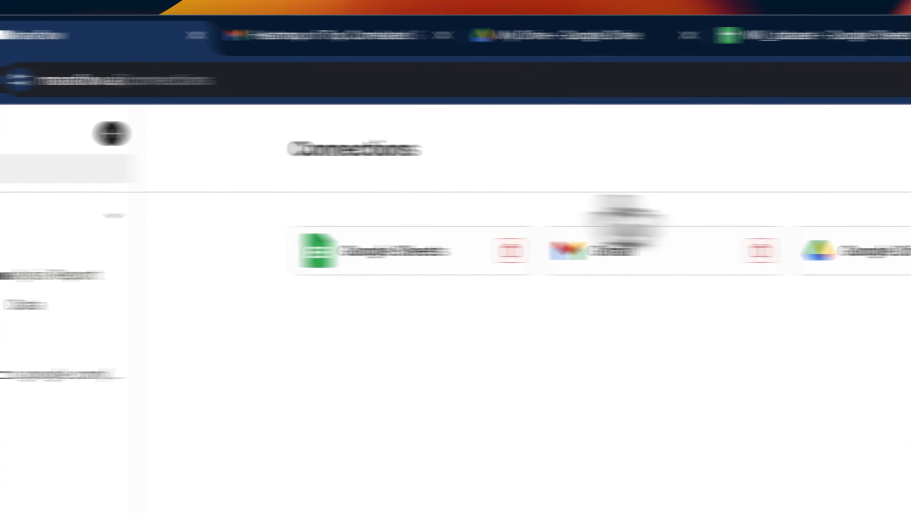
pyautogui.click(686, 185)
pyautogui.click(614, 173)
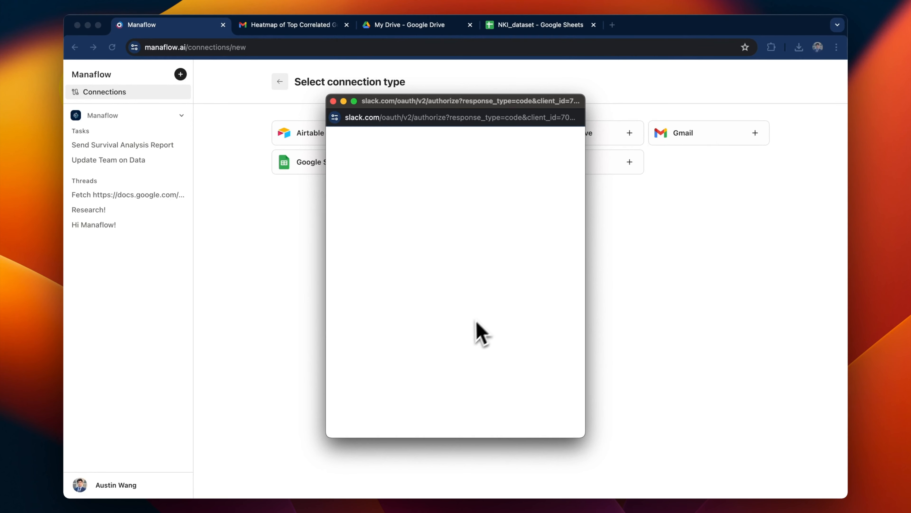
pyautogui.scroll(-4, 472, 346)
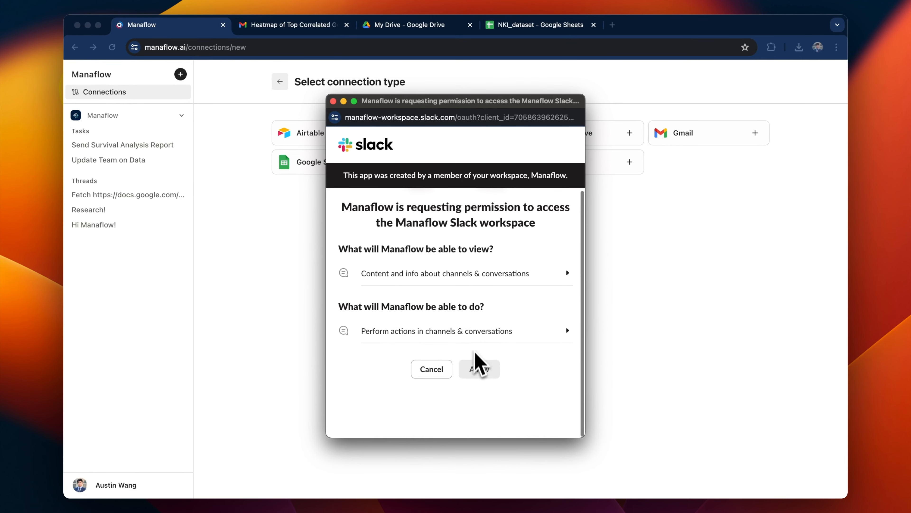
pyautogui.click(480, 373)
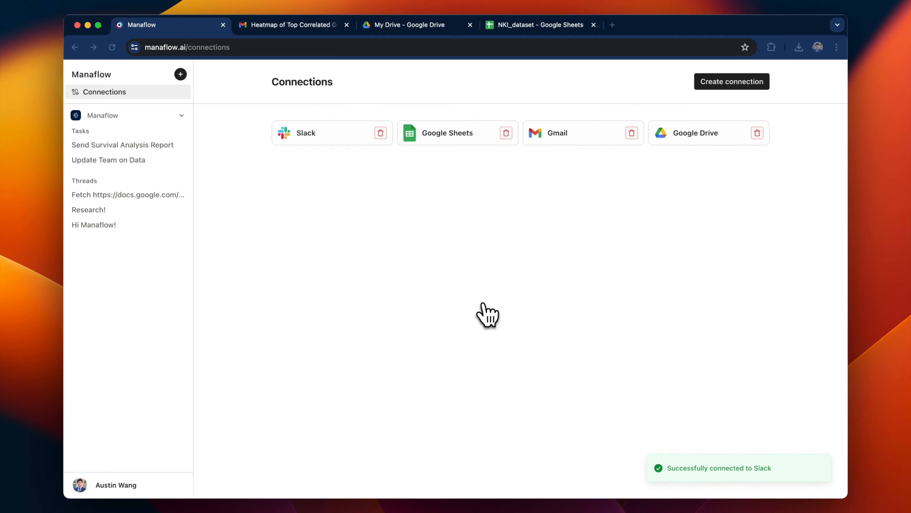
pyautogui.click(155, 195)
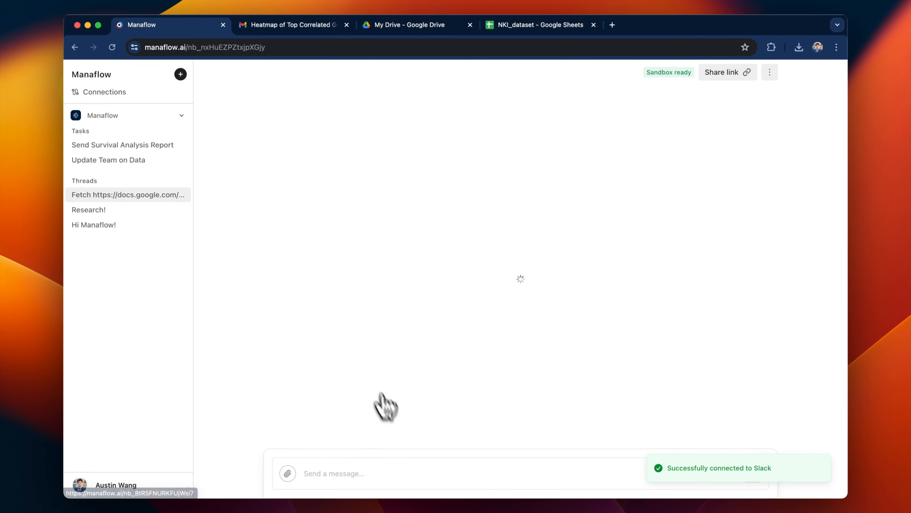
# Resend 'List slack channels' to get channel IDs, purposes and member counts.
pyautogui.scroll(-20, 452, 359)
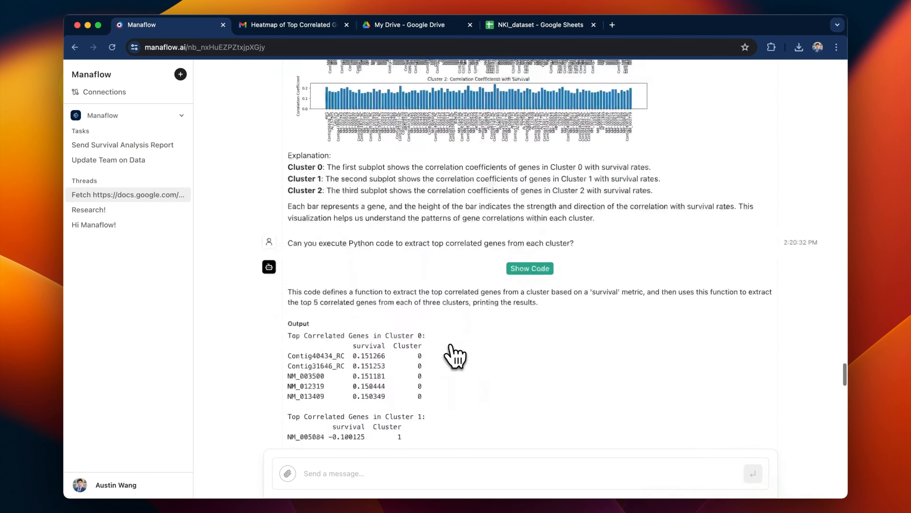
pyautogui.scroll(-7, 455, 355)
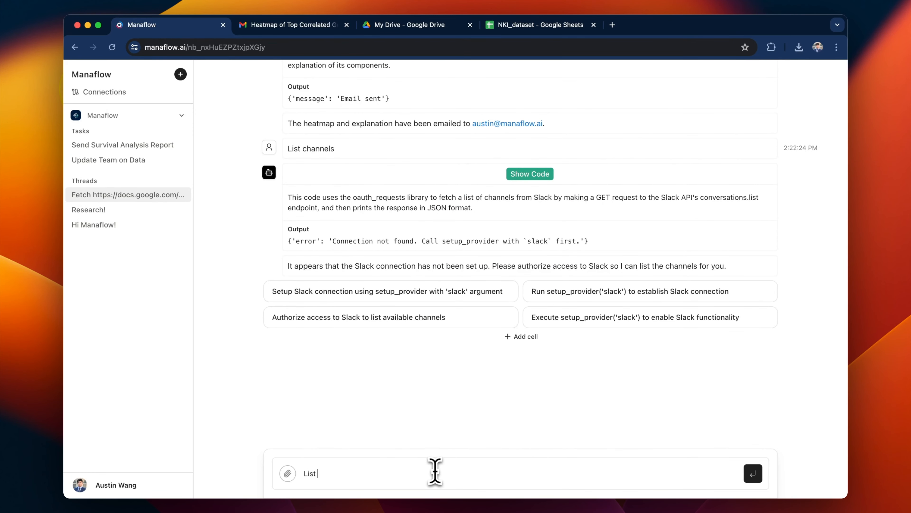
pyautogui.write('nnels')
pyautogui.press('Return')
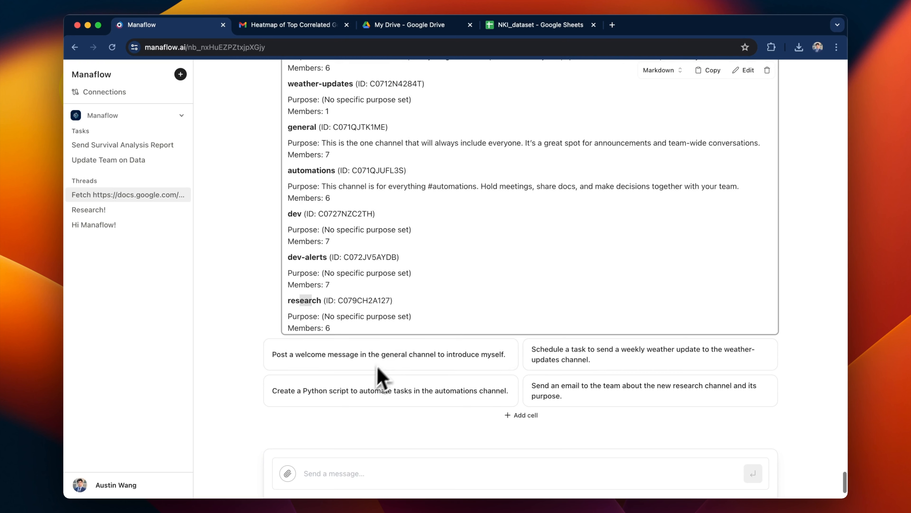
# Rename the thread to 'Research v2!'.
pyautogui.click(181, 195)
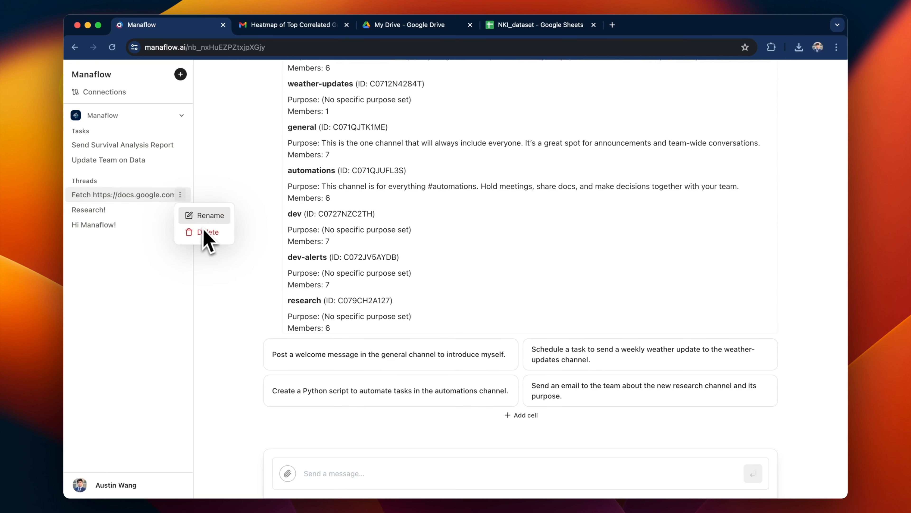
pyautogui.click(202, 217)
pyautogui.write('Research v2!')
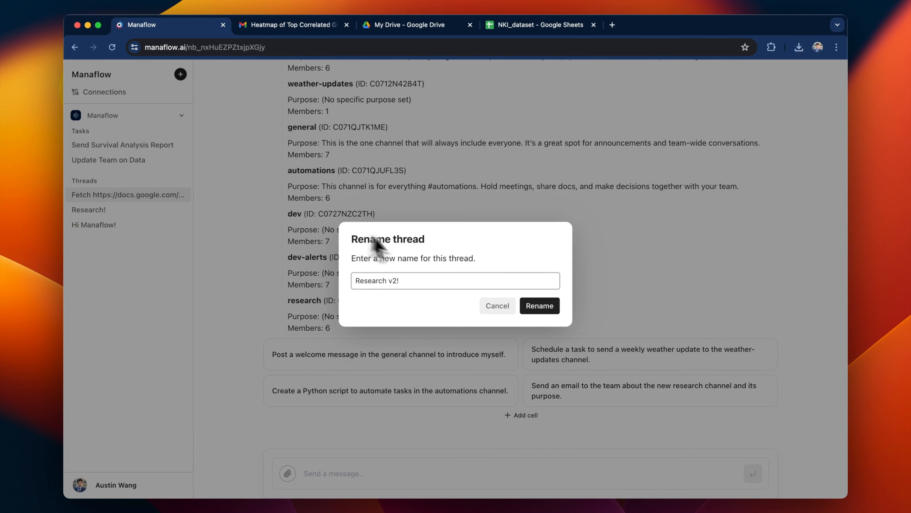
pyautogui.click(534, 306)
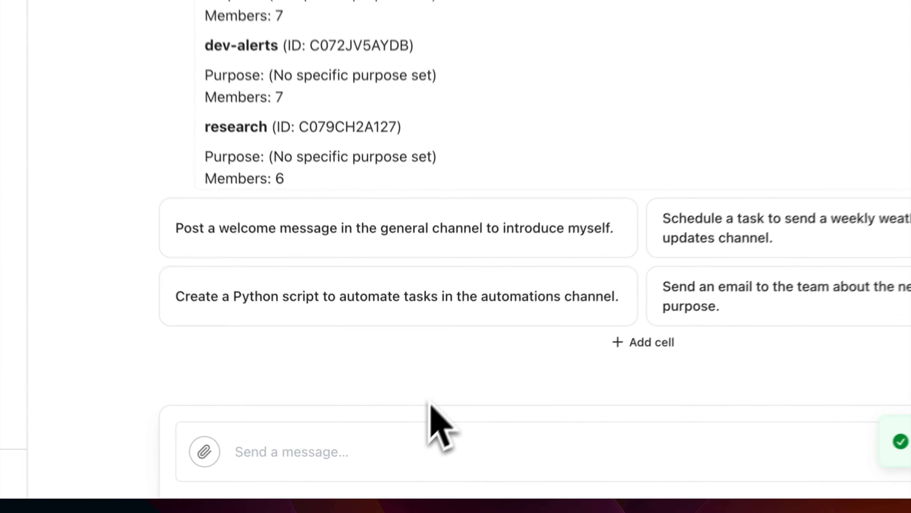
# Ask the agent to post the heatmap with a brief summary to Slack general.
pyautogui.click(387, 434)
pyautogui.write('Post this plot as attachment with a brief summary to S')
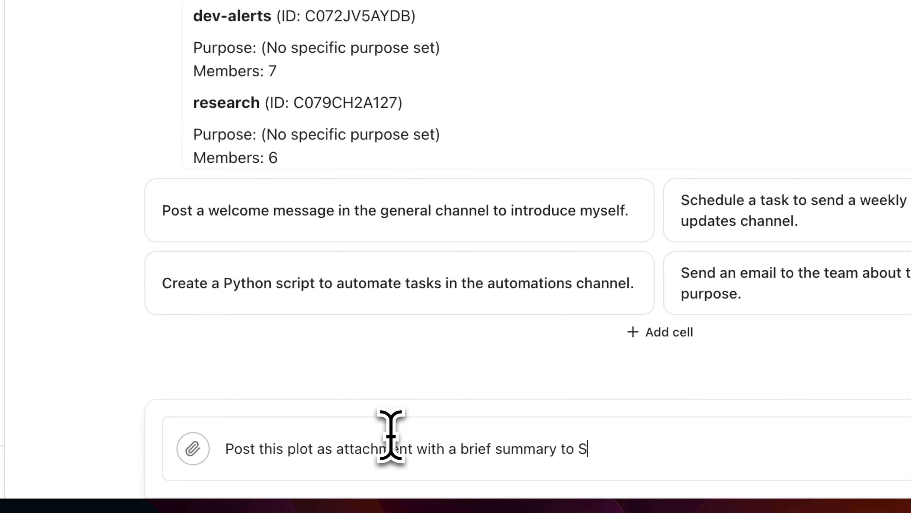
pyautogui.write('!')
pyautogui.press('Return')
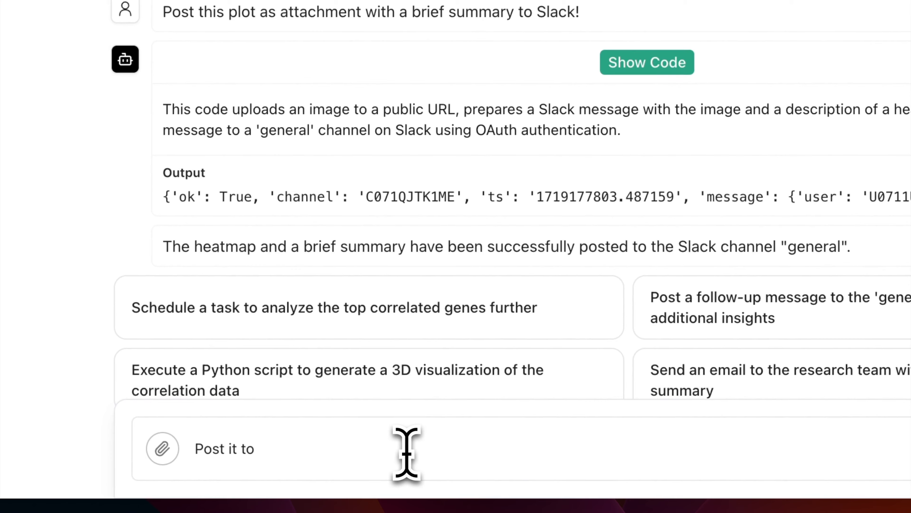
# Ask the agent to also post the heatmap to the #research channel.
pyautogui.write('ch')
pyautogui.press('Return')
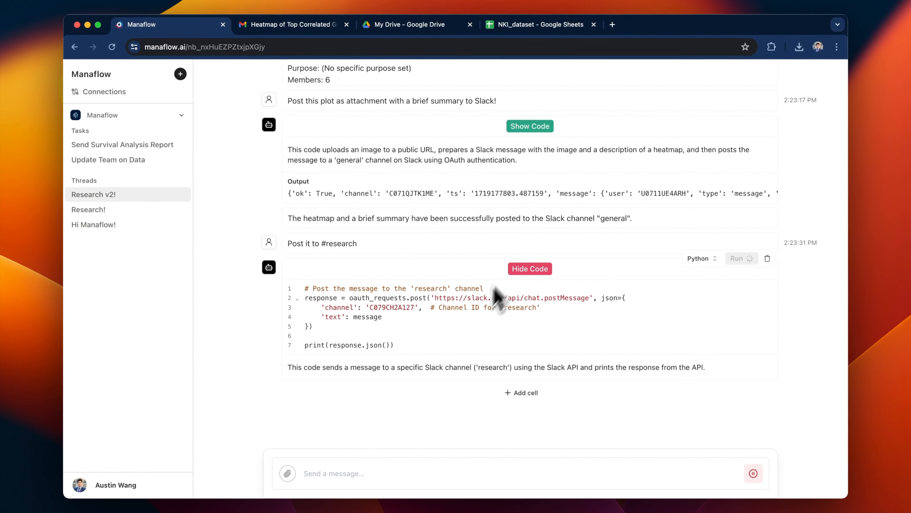
pyautogui.hotkey('ctrl', 'Right')
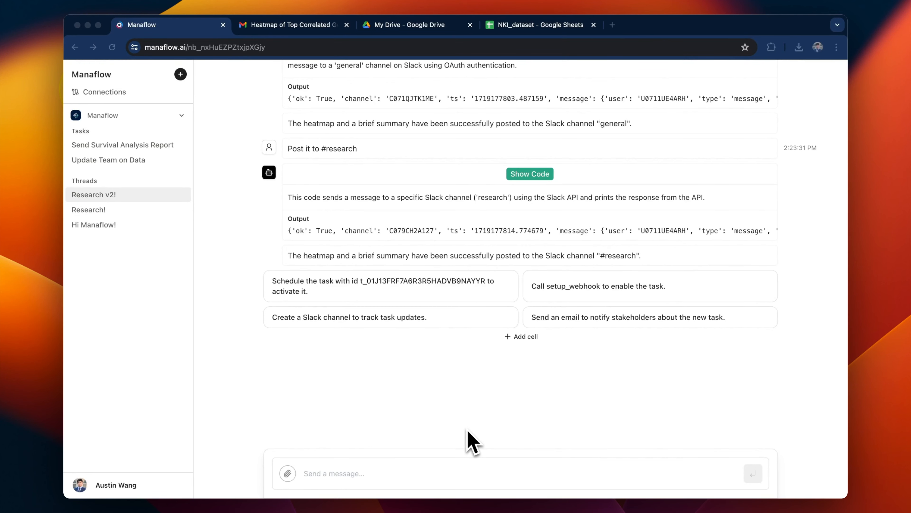
# Request a detailed task built from the entire thread and approve the draft with 'yes'.
pyautogui.click(406, 480)
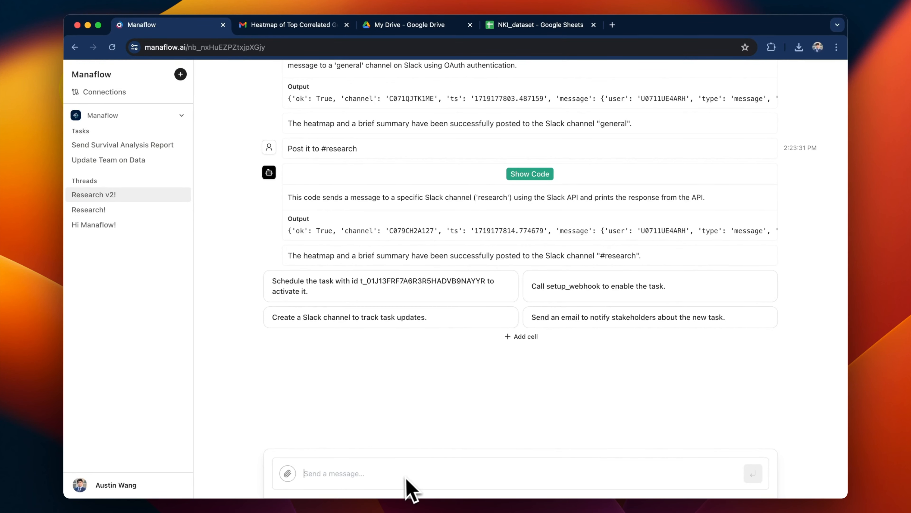
pyautogui.write('Make th')
pyautogui.write('is ')
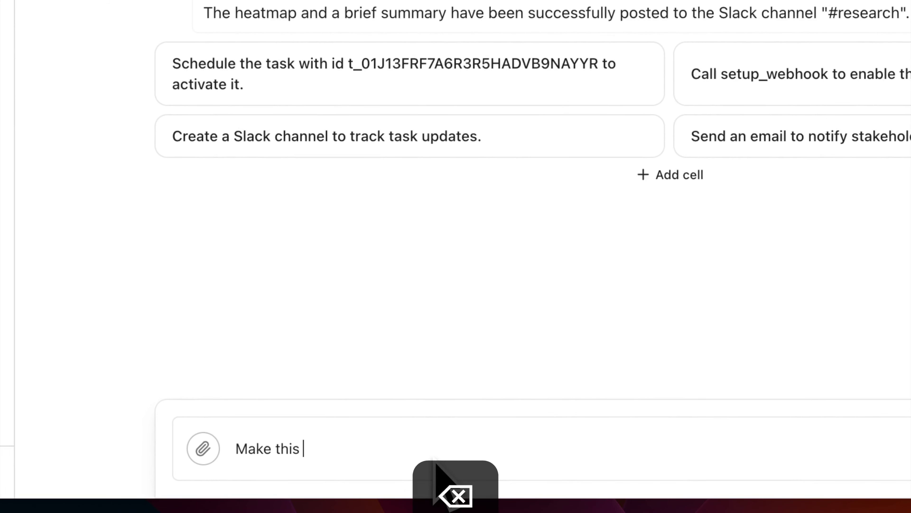
pyautogui.write('entire thread a task. Start from the beginning with the Google Sheets link')
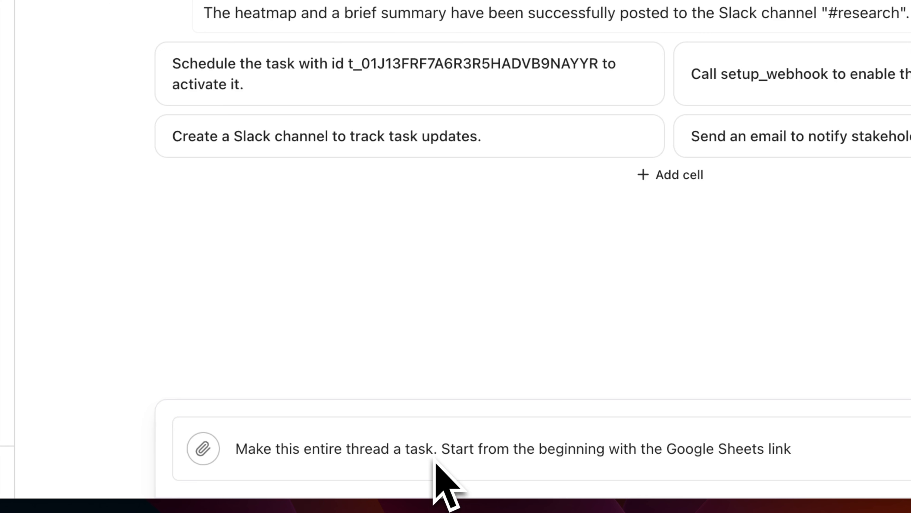
pyautogui.write('CSV download')
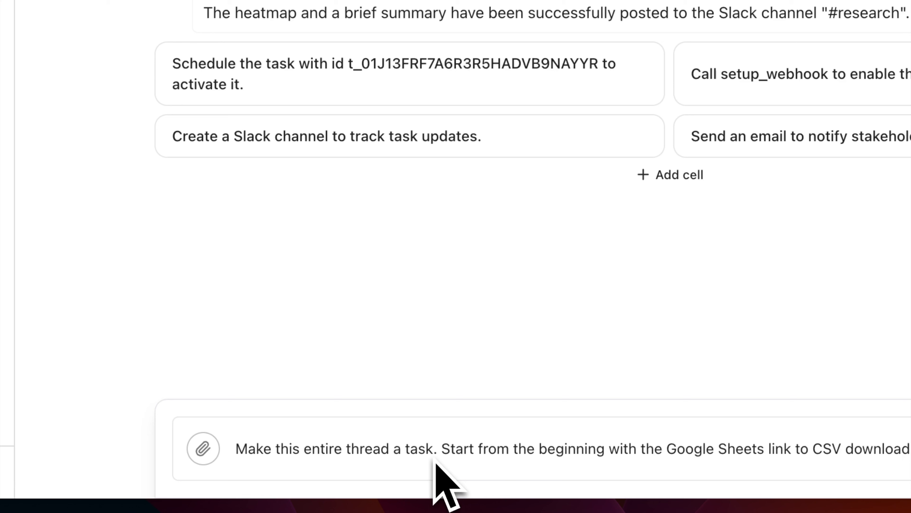
pyautogui.write(' lin')
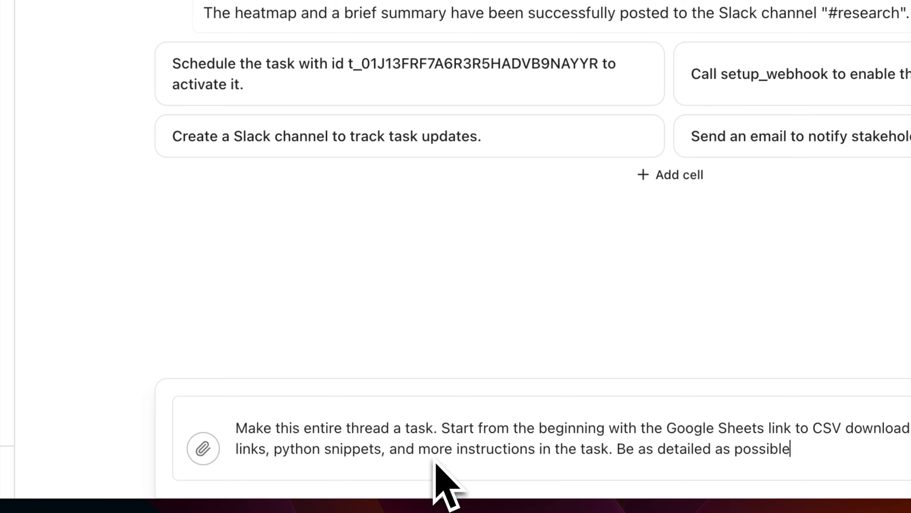
pyautogui.write('.')
pyautogui.press('Return')
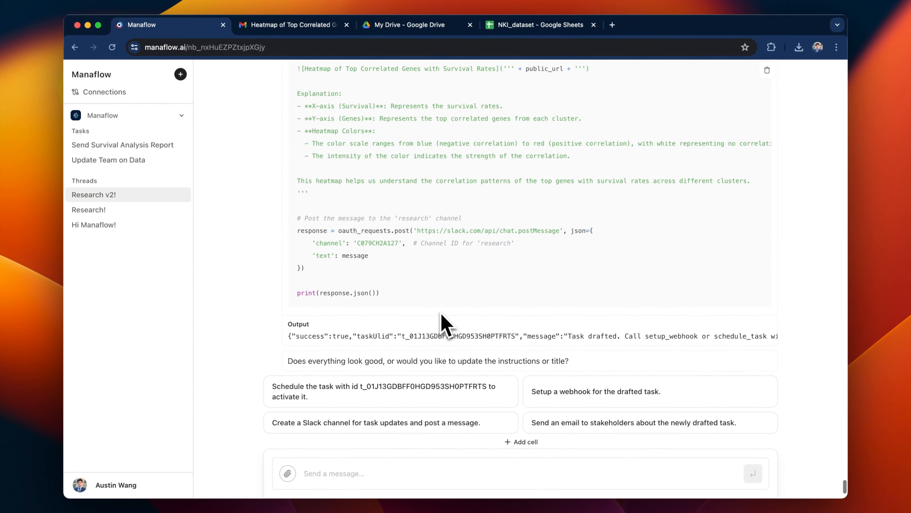
pyautogui.write('yes')
pyautogui.press('Return')
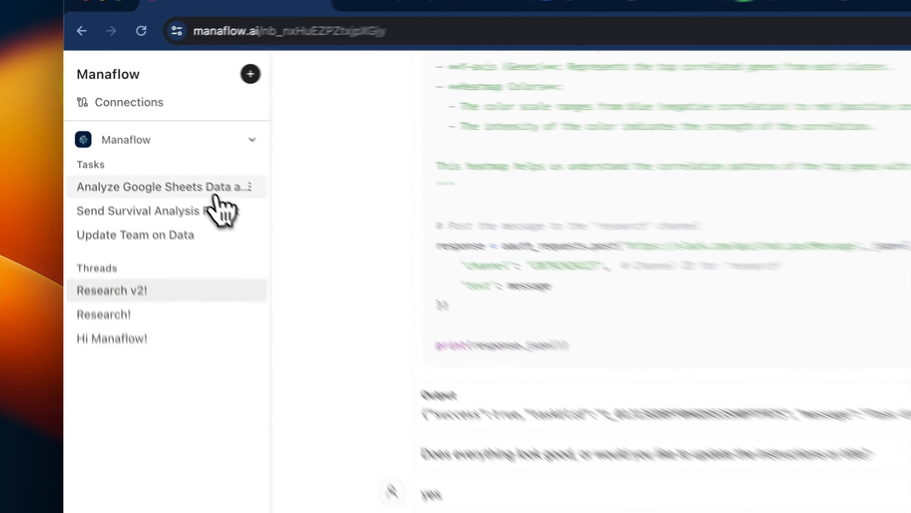
# Open the new task and undo the row deletion in NKI_dataset to restore rows 260–266.
pyautogui.click(161, 148)
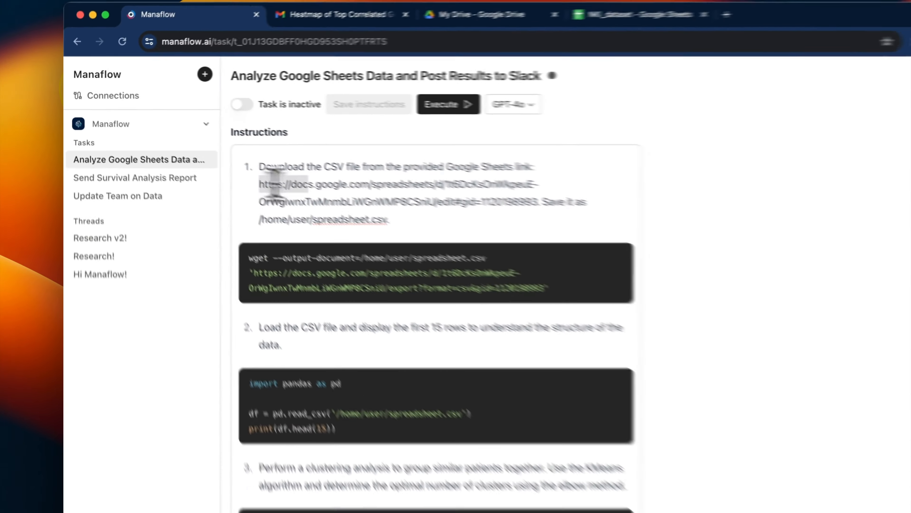
pyautogui.moveTo(388, 255); pyautogui.dragTo(596, 318)
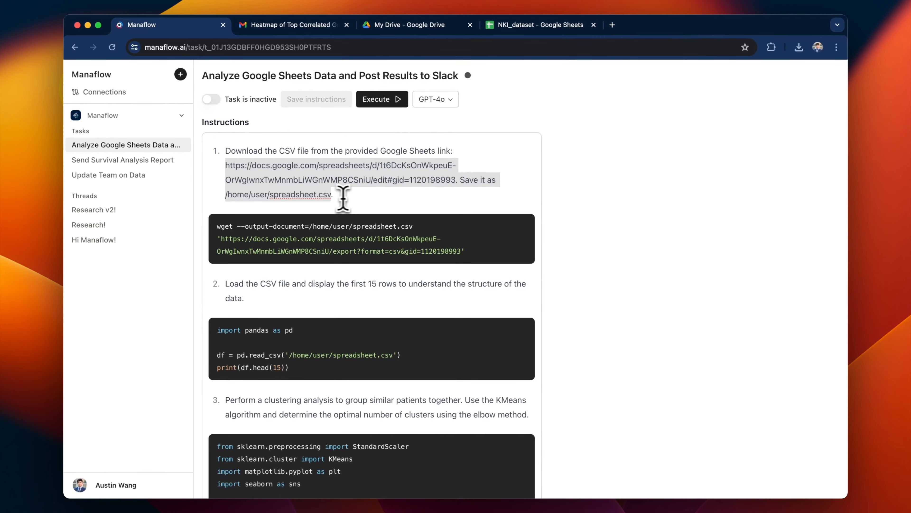
pyautogui.click(528, 25)
pyautogui.click(343, 228)
pyautogui.scroll(-20, 350, 240)
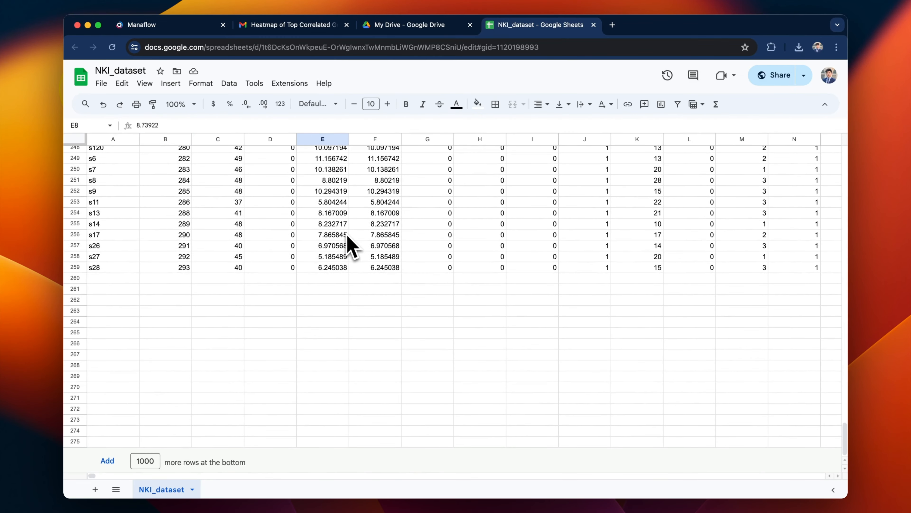
pyautogui.press('super+z')
pyautogui.press('super+z')
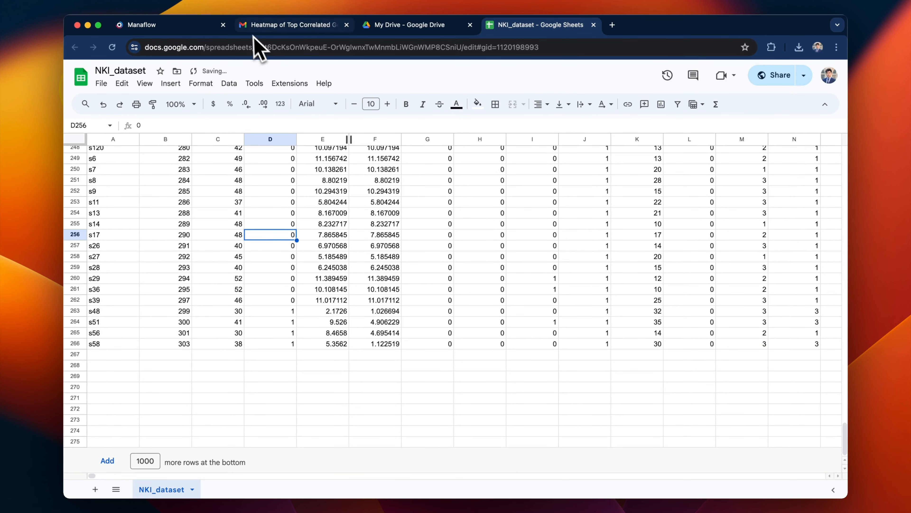
pyautogui.click(190, 28)
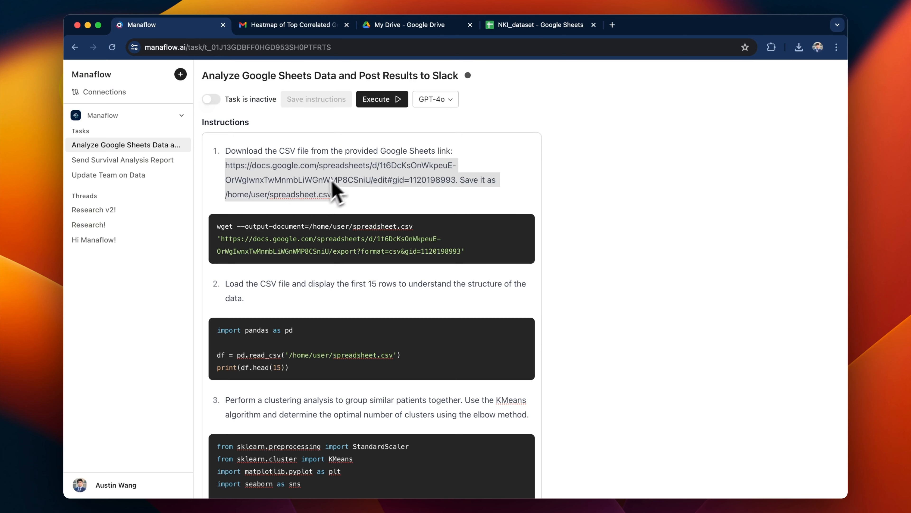
# Save the restored NKI_dataset sheet and return to the task.
pyautogui.click(560, 26)
pyautogui.click(481, 224)
pyautogui.press('super+s')
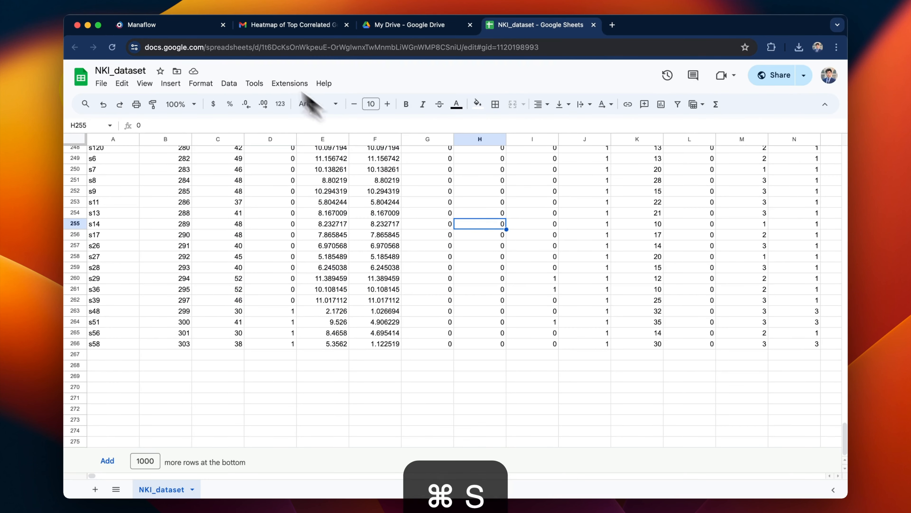
pyautogui.click(190, 26)
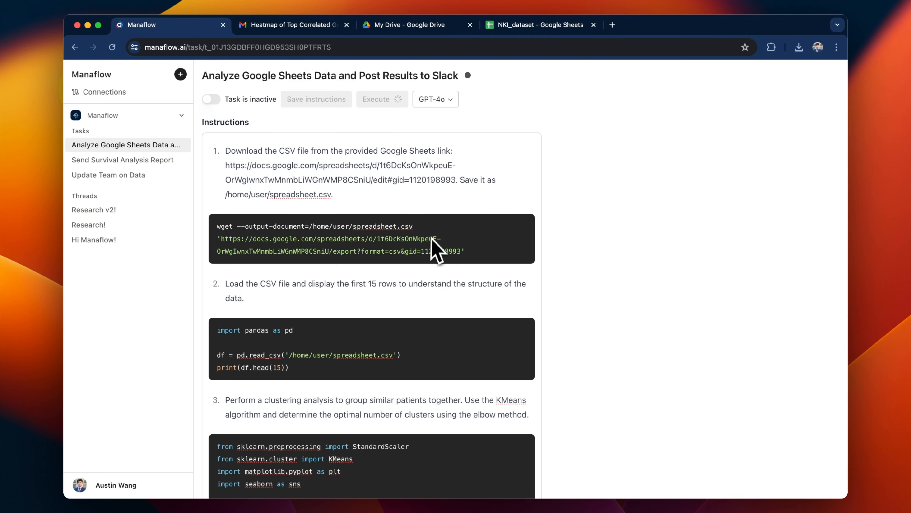
# Execute the task, watch it load spreadsheet.csv and generate K-means code, then scroll to Schedule.
pyautogui.scroll(-20, 606, 189)
pyautogui.scroll(-20, 607, 205)
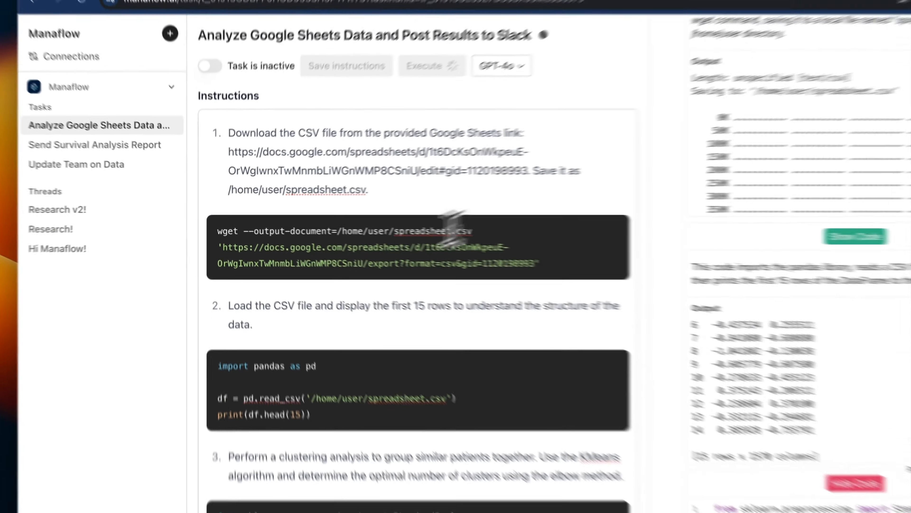
pyautogui.click(464, 250)
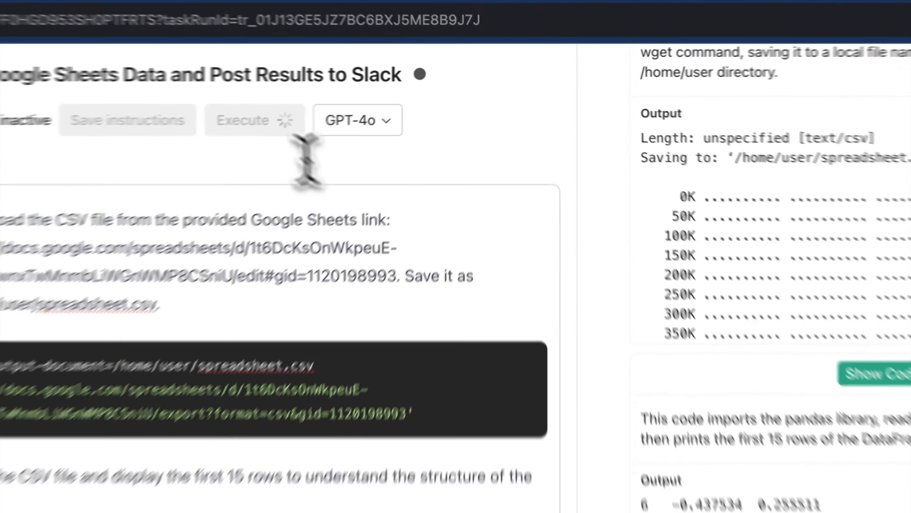
pyautogui.scroll(-20, 377, 183)
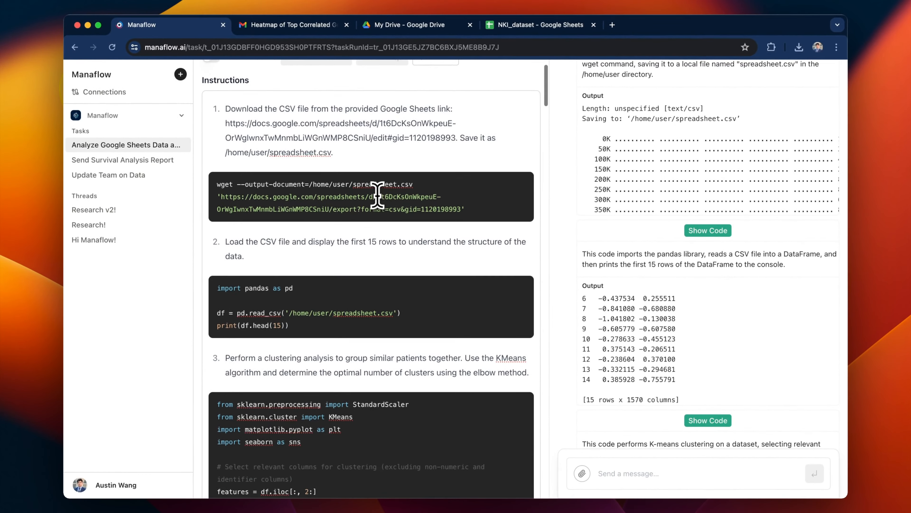
pyautogui.scroll(-10, 376, 195)
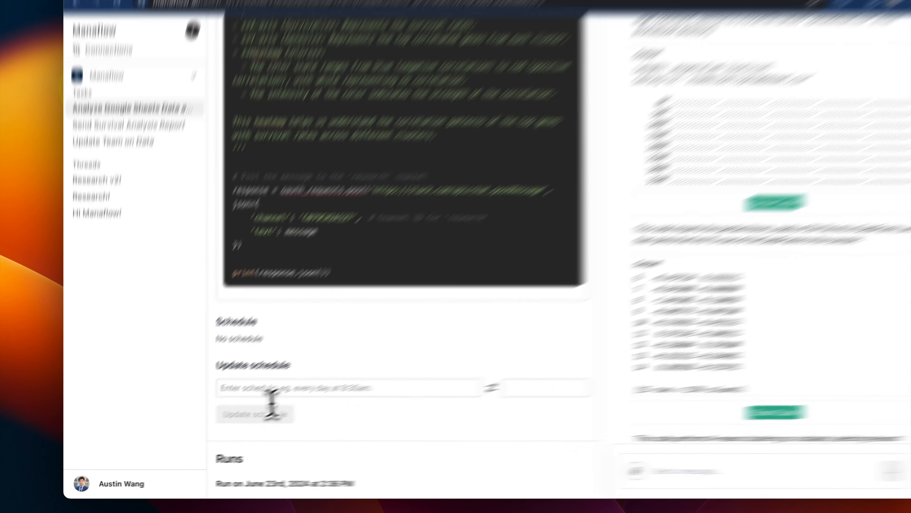
# Set the task's schedule to 'Every day at 8am' and save the update.
pyautogui.click(246, 401)
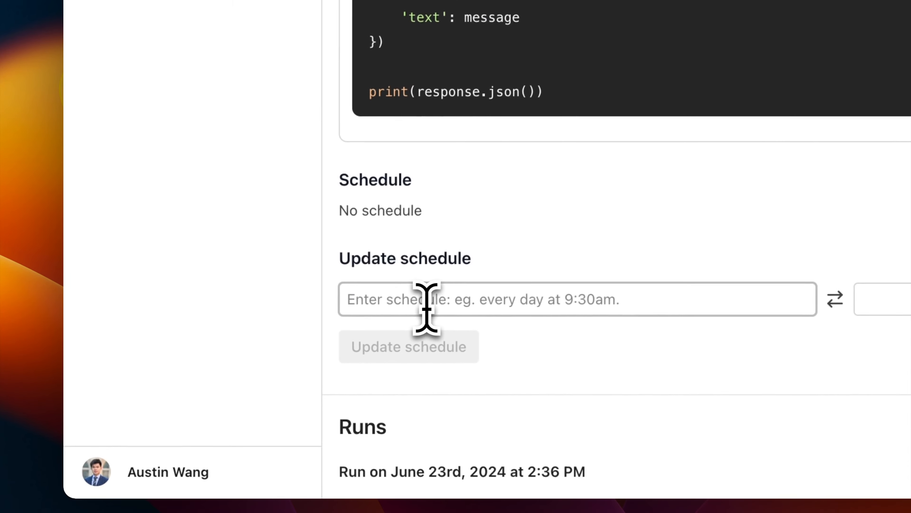
pyautogui.write('Every day at 8am')
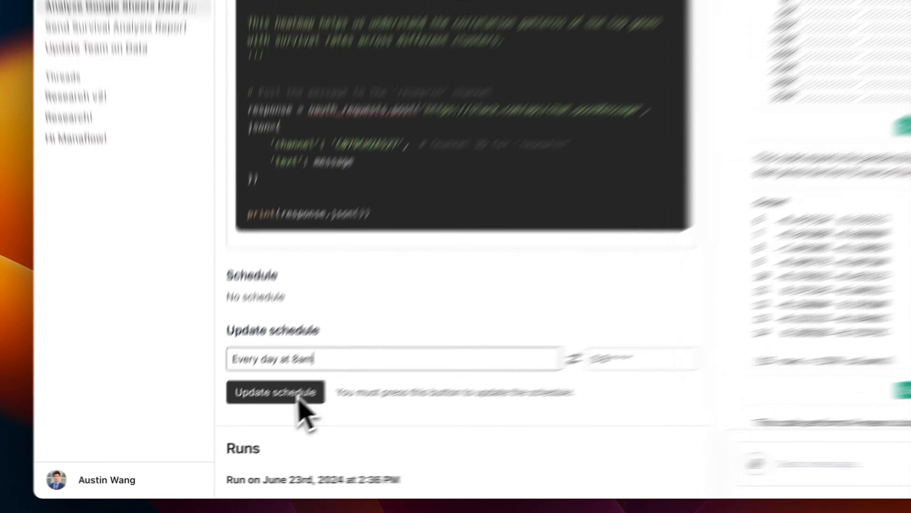
pyautogui.click(254, 423)
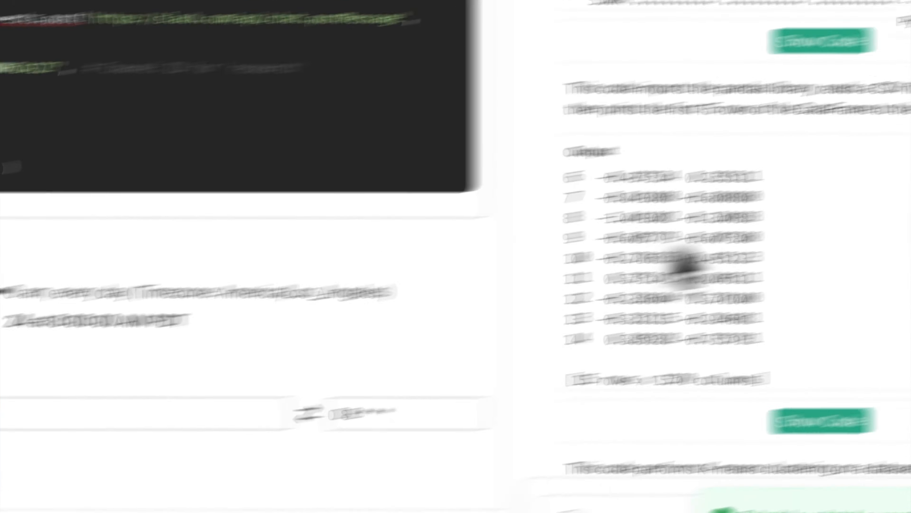
pyautogui.scroll(-20, 757, 277)
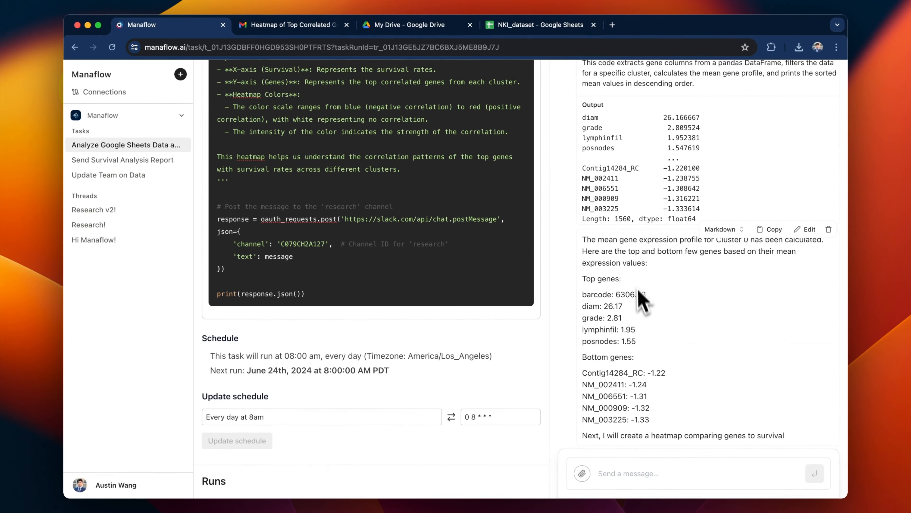
pyautogui.scroll(20, 531, 251)
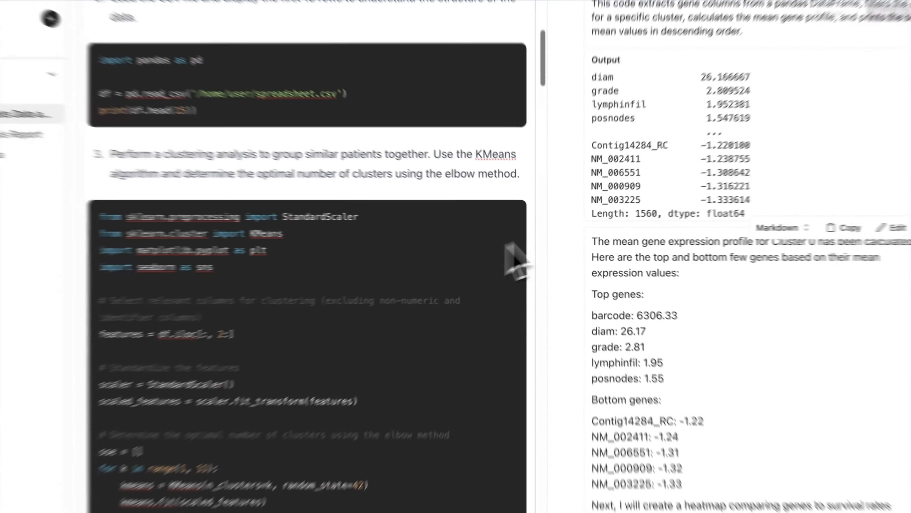